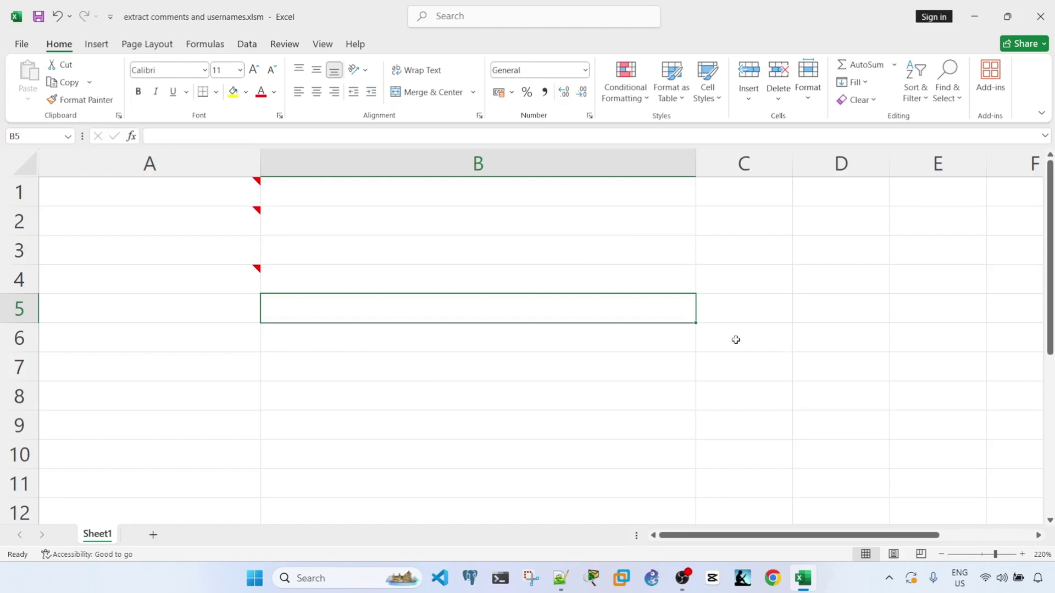
In the Notepad++ notes, change line 3 to read 'Right click on the sheet and select View Code'.
key("alt+Tab")
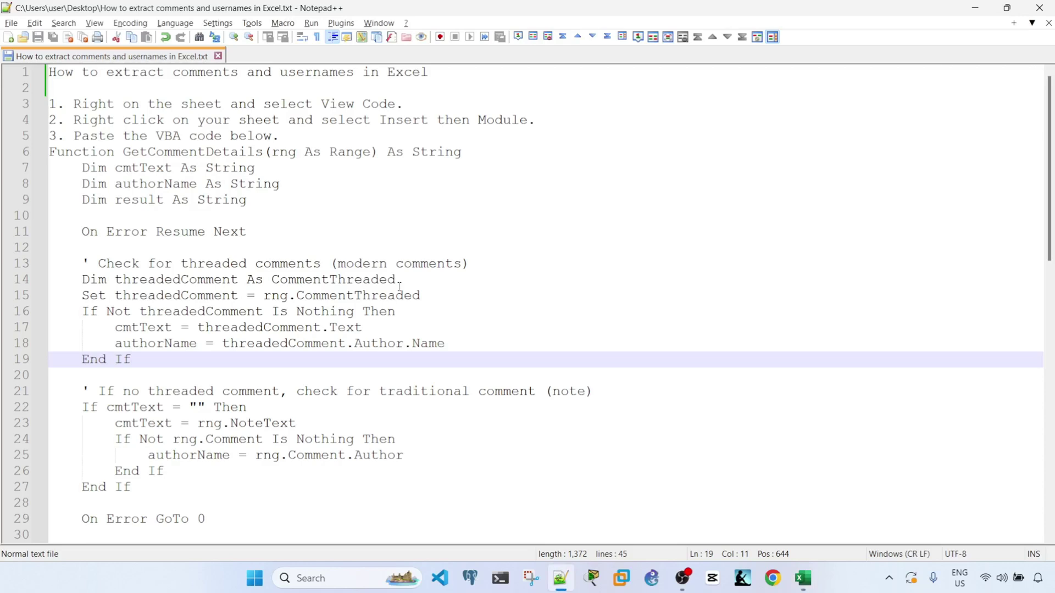
left_click(371, 222)
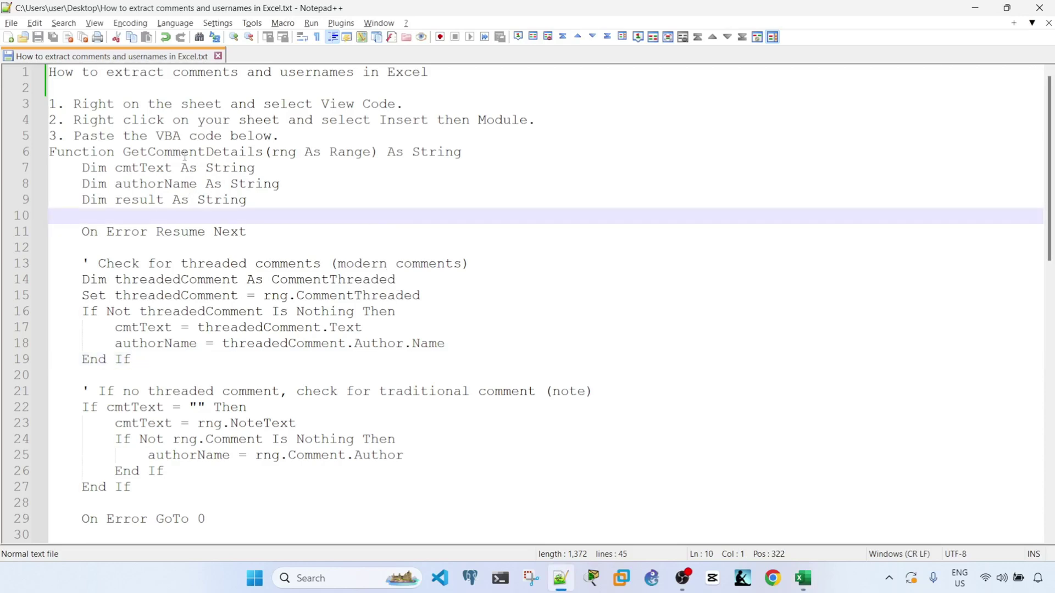
left_click(121, 104)
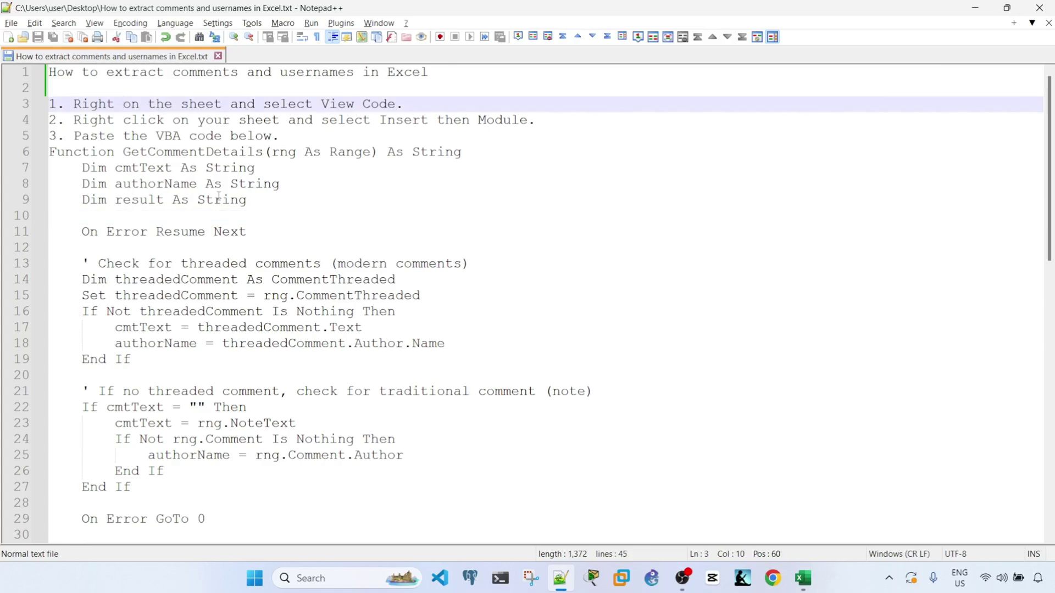
type("click")
left_click(299, 226)
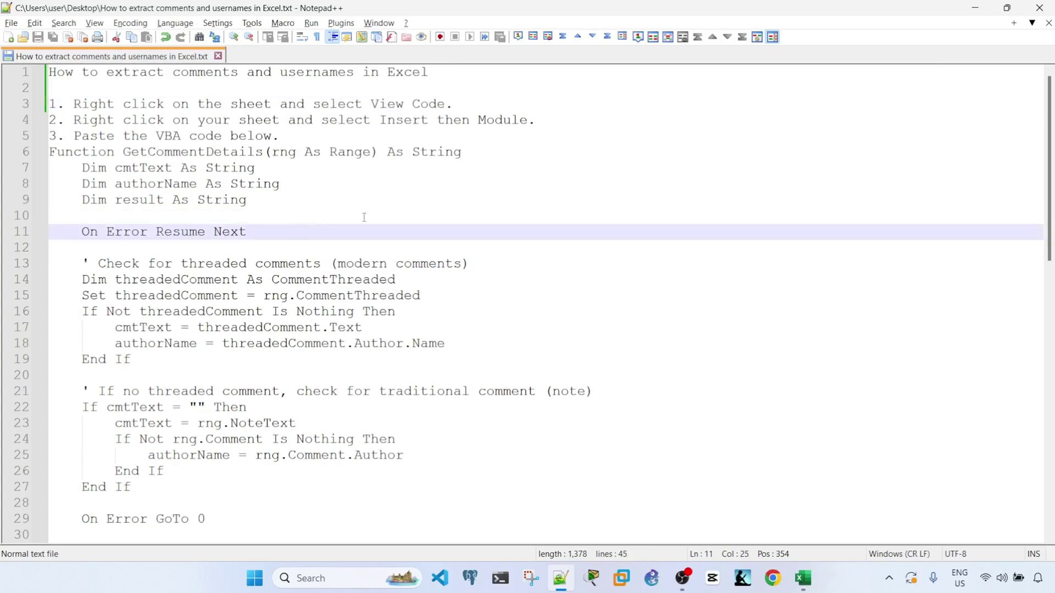
key("alt+Tab")
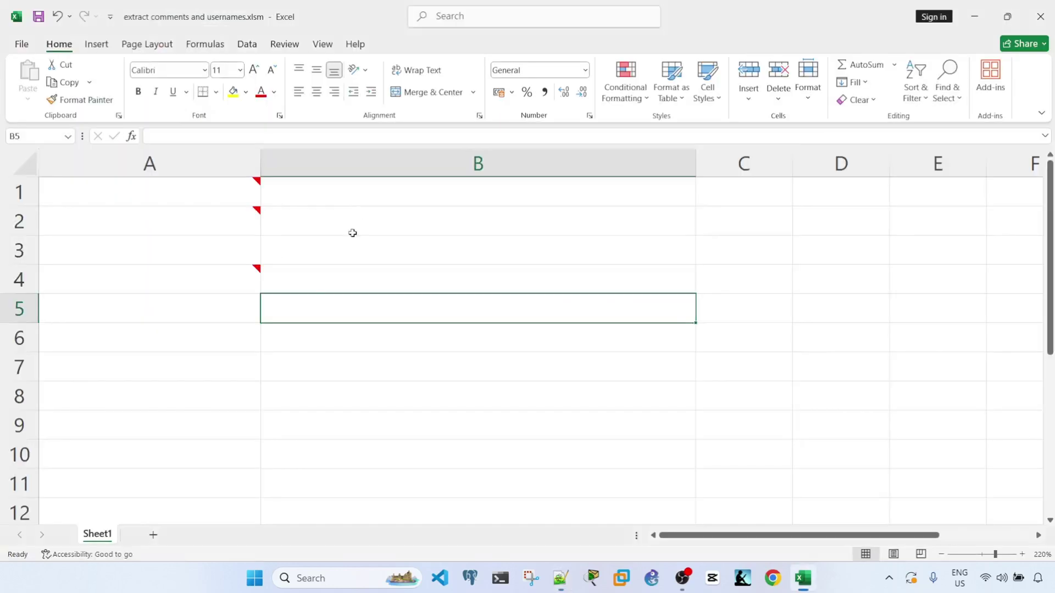
Open the Visual Basic for Applications editor through View Code on the Sheet1 tab.
right_click(101, 542)
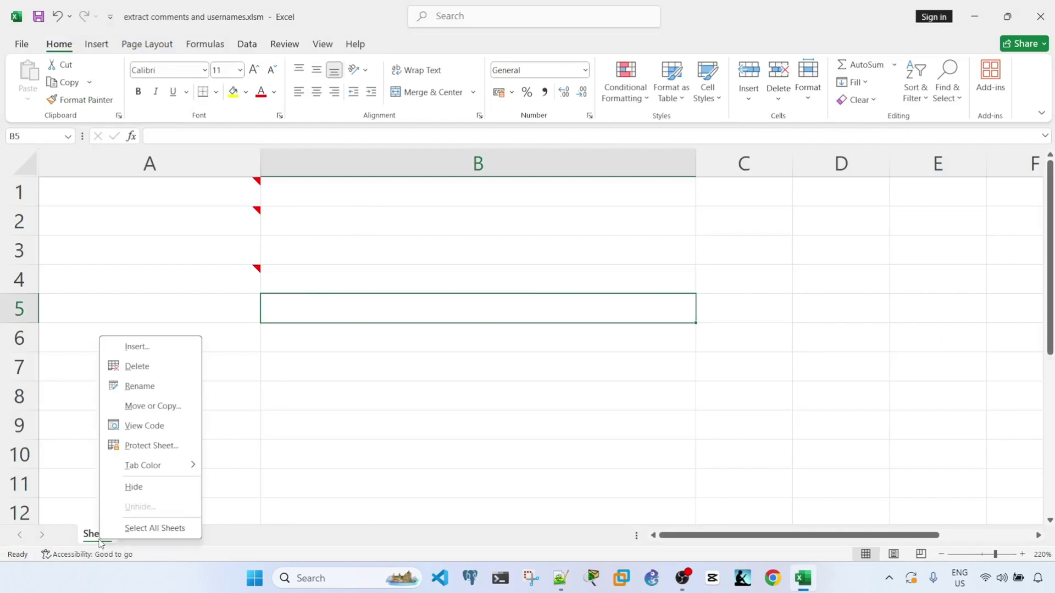
left_click(169, 428)
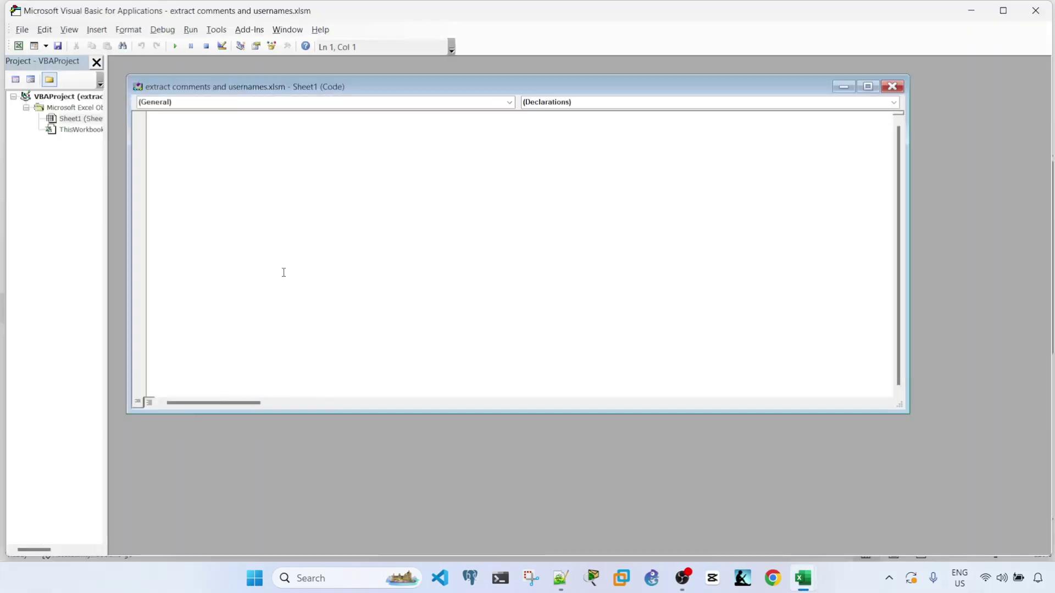
key("alt+F11")
key("alt+F11")
key("alt+Tab")
key("alt+Tab")
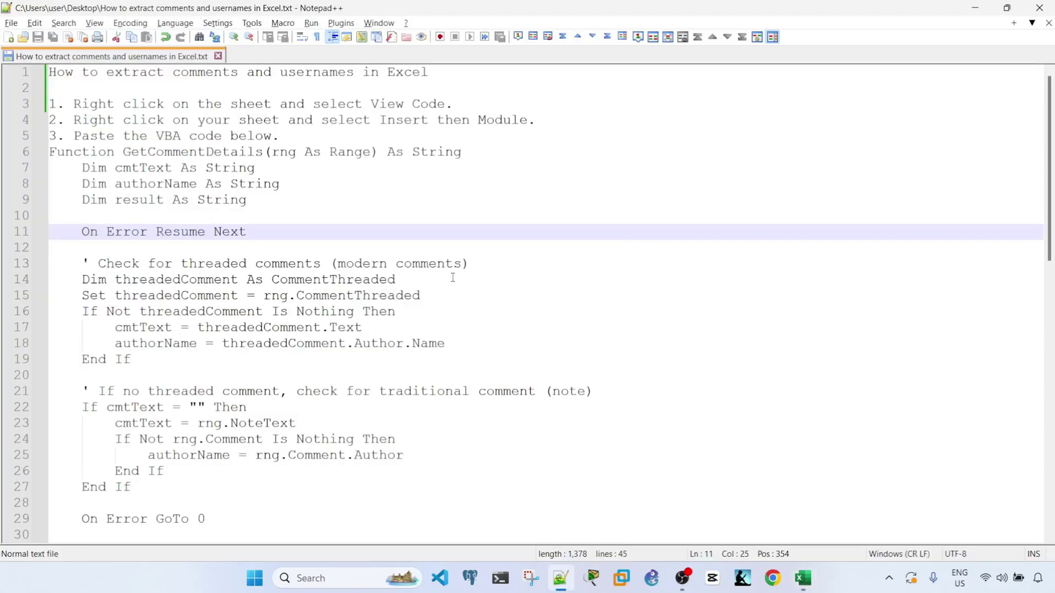
left_click(452, 278)
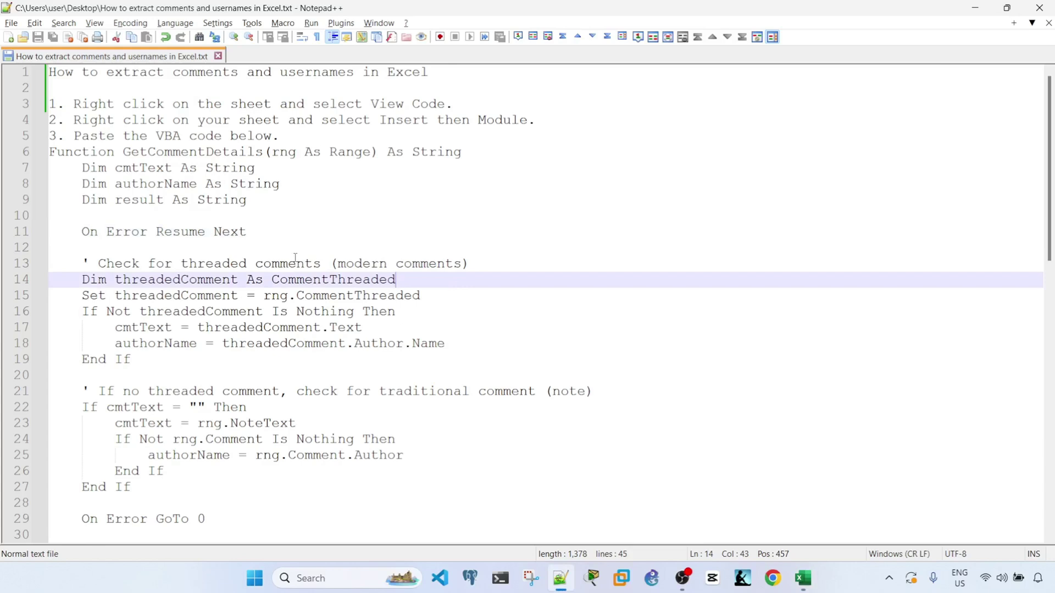
key("alt+Tab")
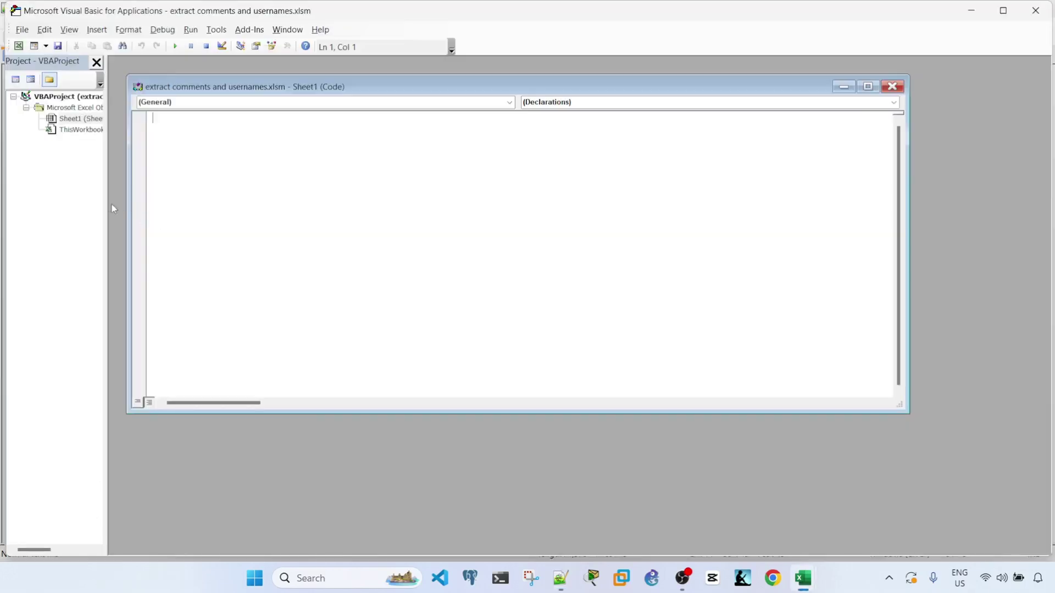
Insert a new empty Module1 into the workbook's VBA project.
right_click(82, 120)
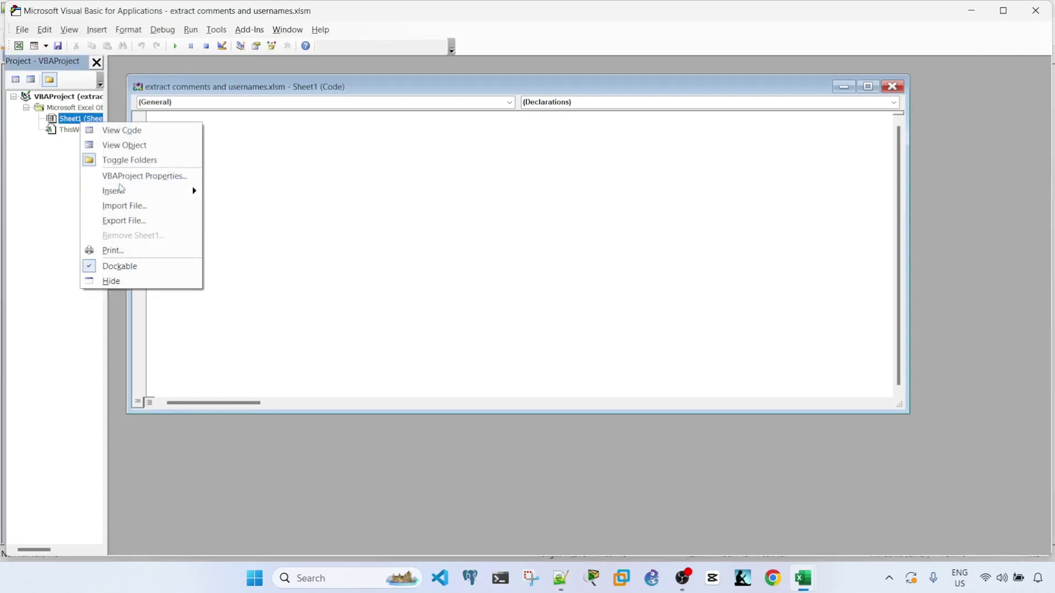
mouse_move(142, 192)
left_click(238, 208)
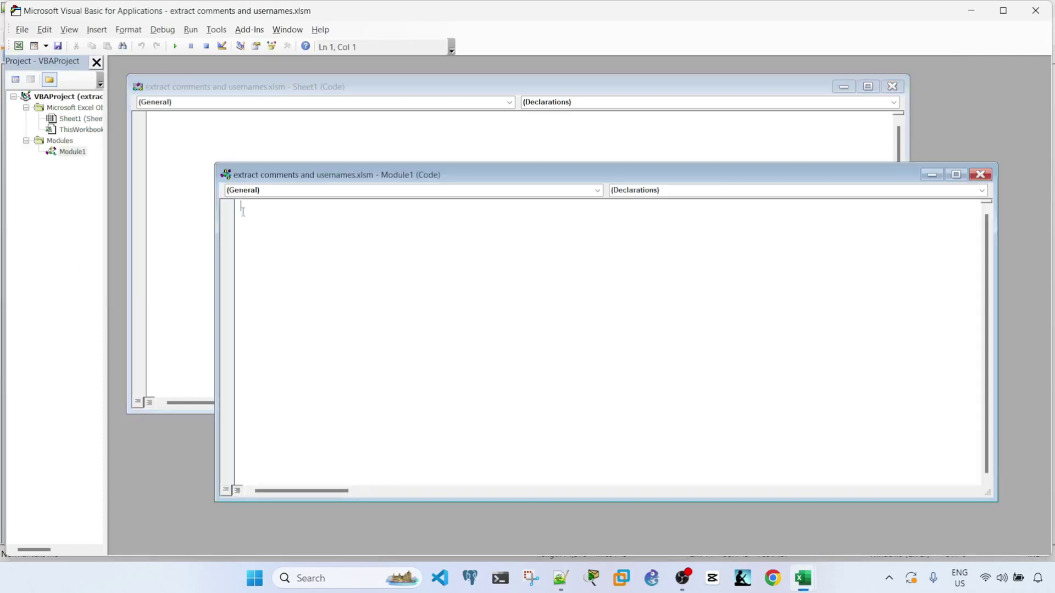
key("alt+Tab")
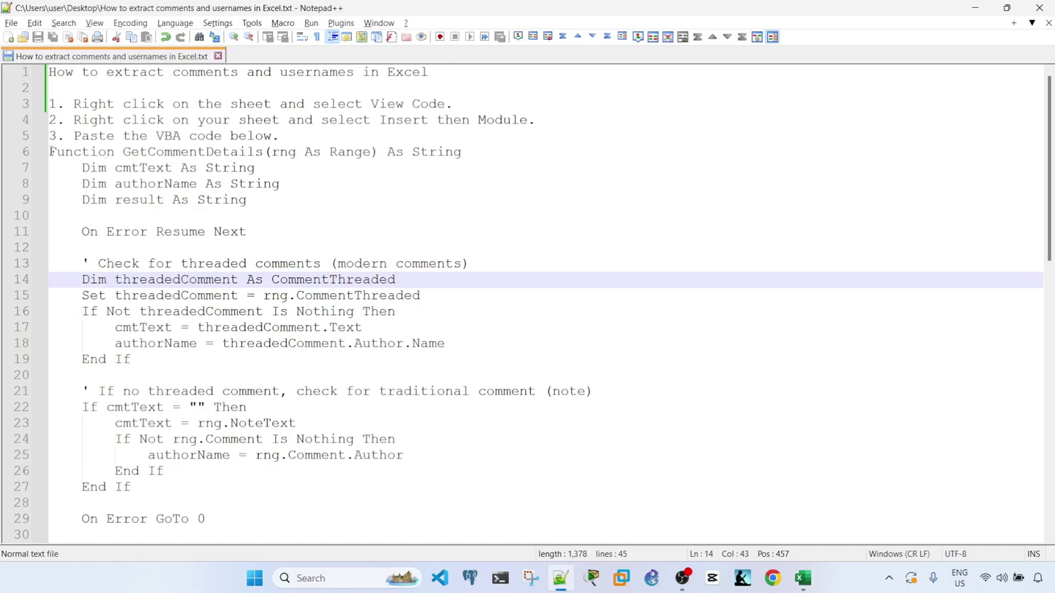
Copy the GetCommentDetails function (lines 6–41) from the notes and paste it into Module1.
left_click_drag(50, 151, 265, 483)
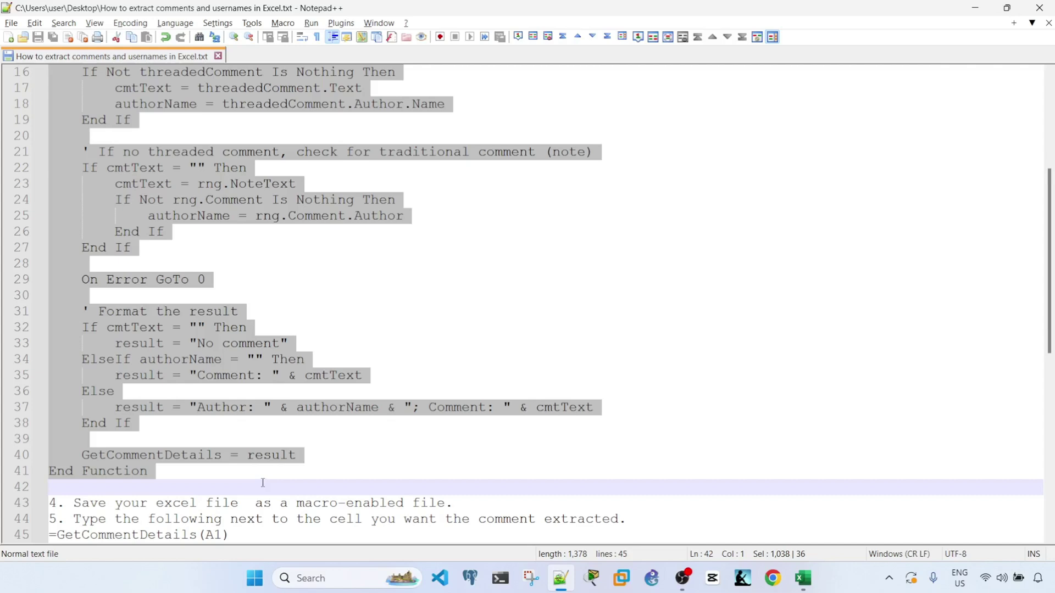
left_click_drag(262, 483, 254, 473)
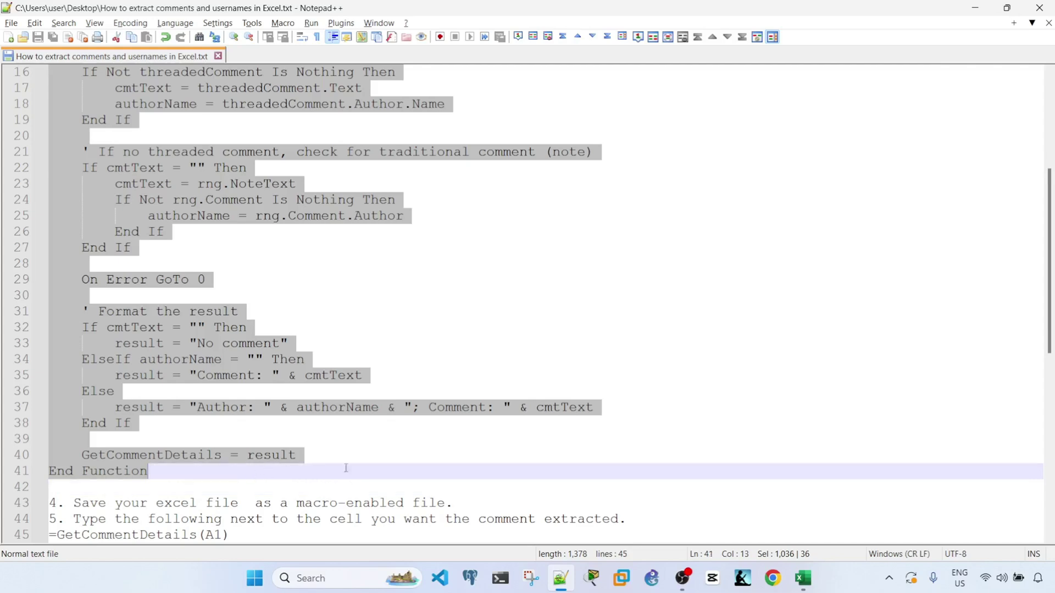
key("alt+Tab")
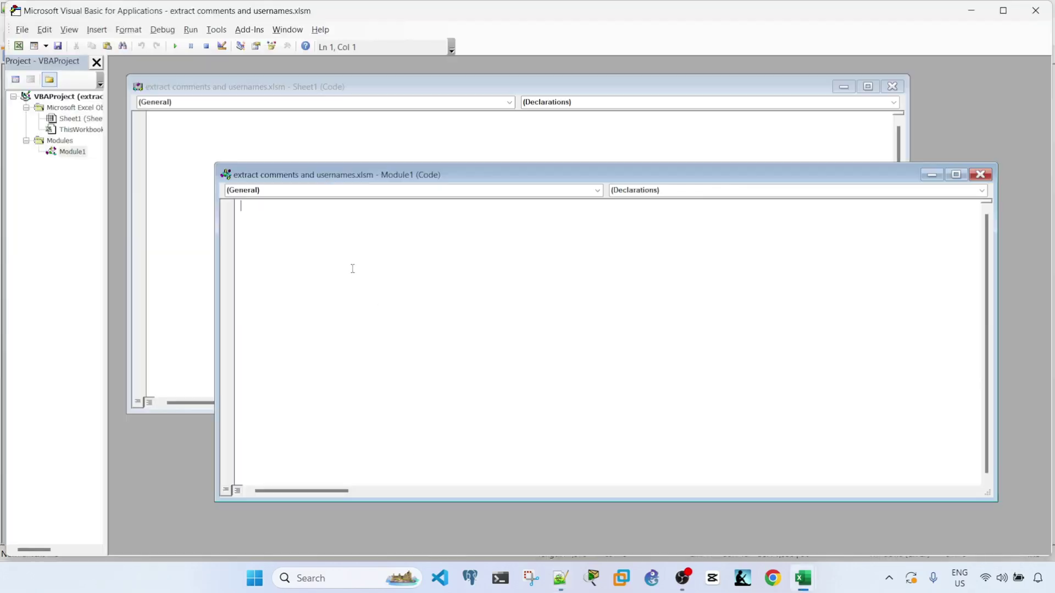
key("ctrl+v")
left_click(463, 275)
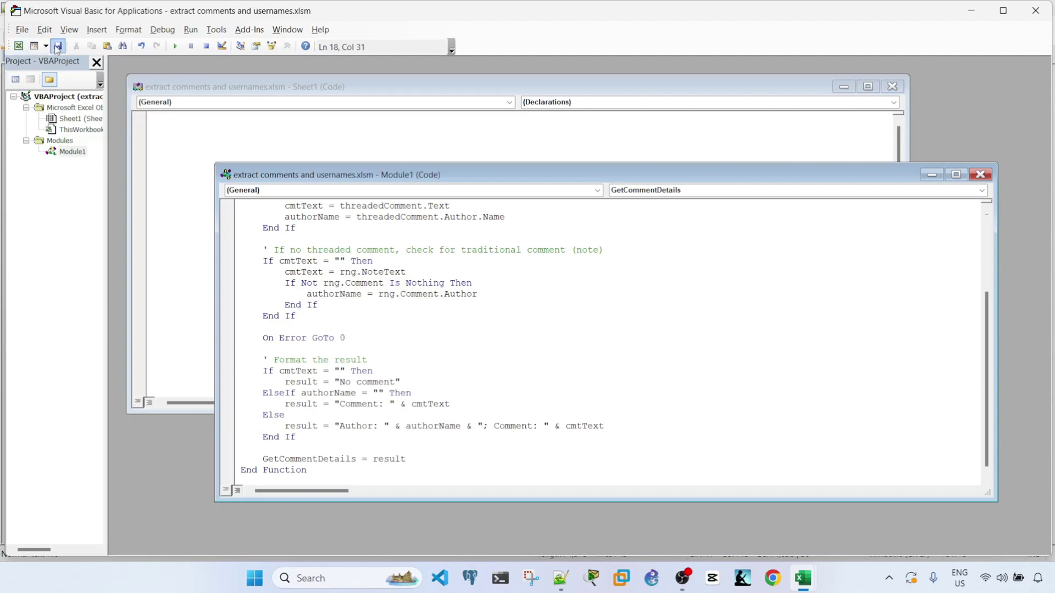
Clear the selection in the notes and close the Sheet1 code window.
key("alt+Tab")
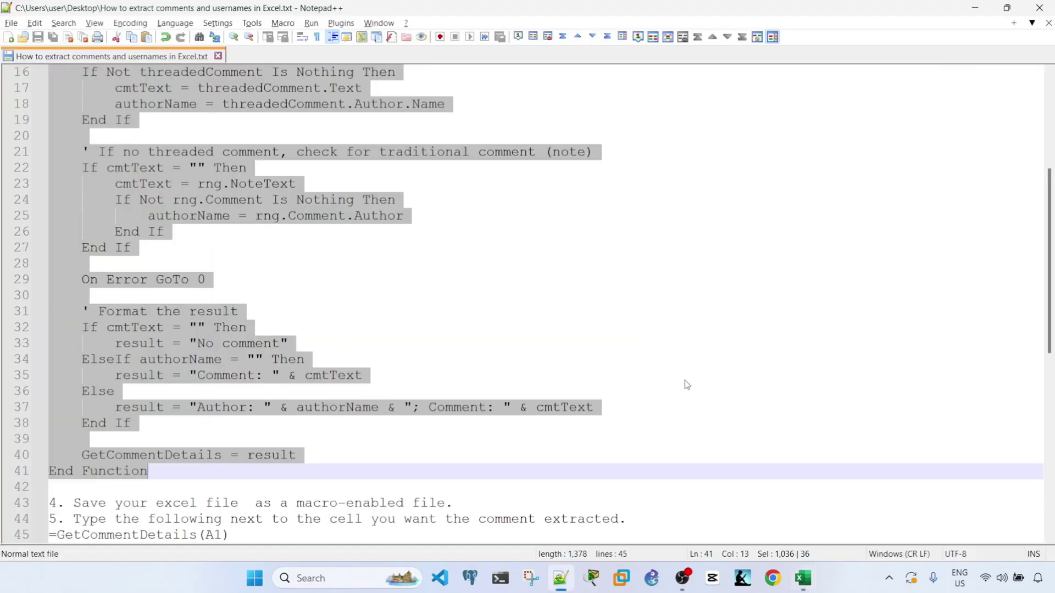
left_click(747, 314)
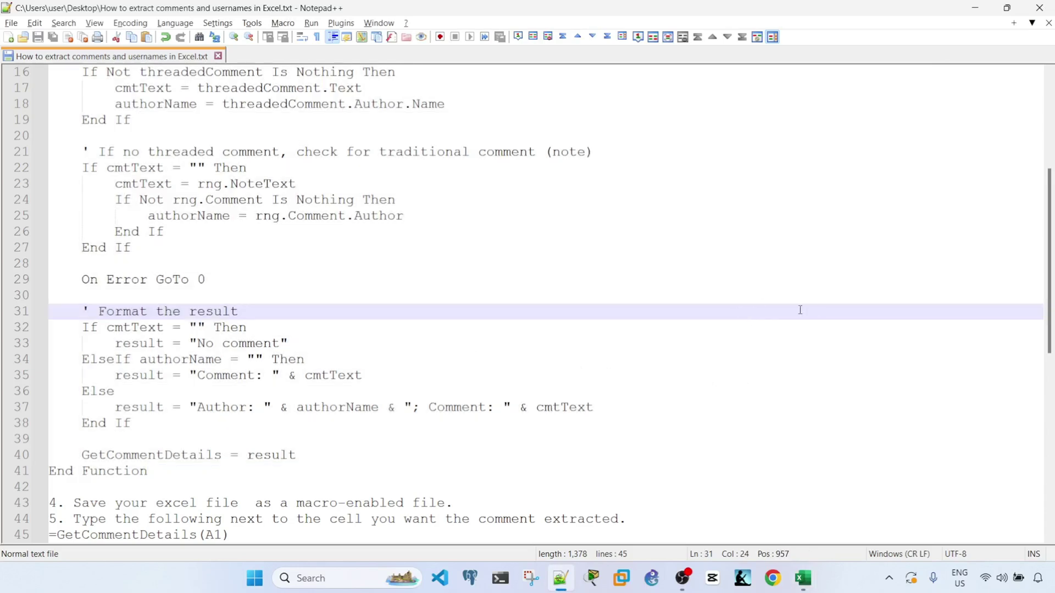
key("alt+Tab")
left_click(980, 174)
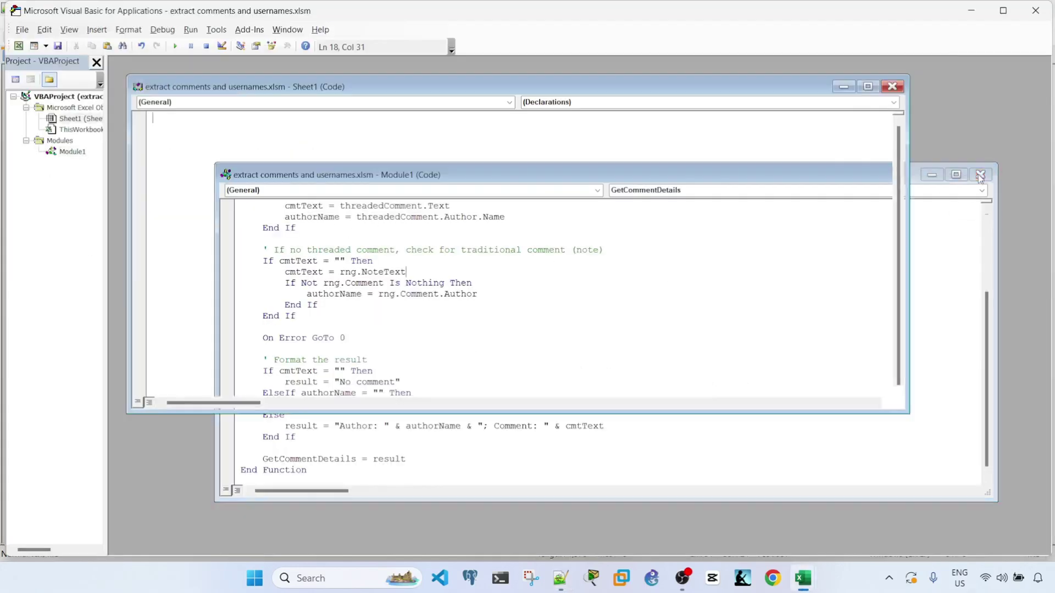
left_click(896, 88)
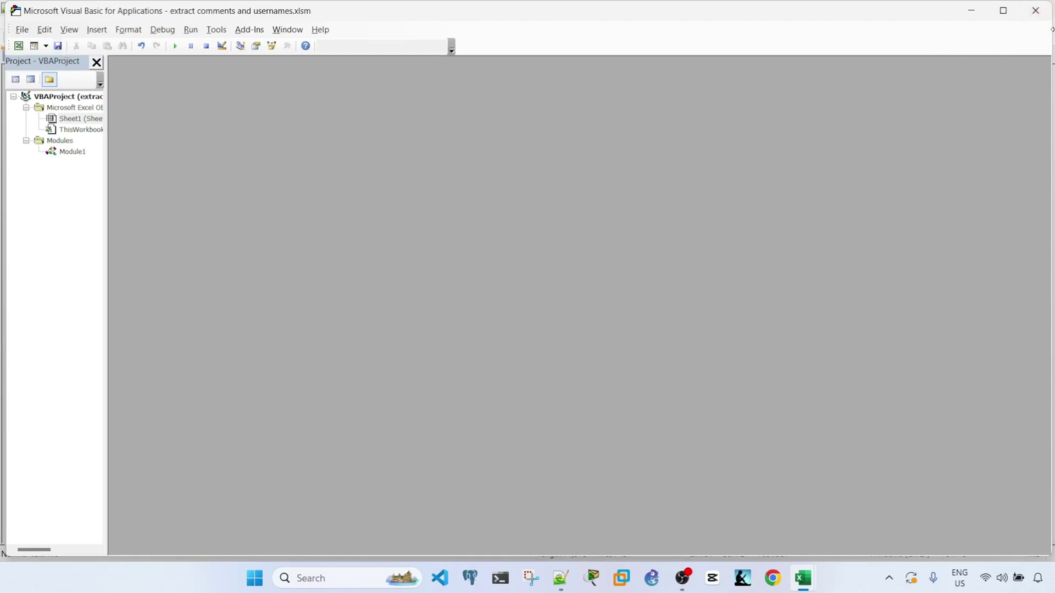
Close the Visual Basic editor and return to the worksheet with cell B4 selected.
left_click(1041, 11)
left_click(424, 275)
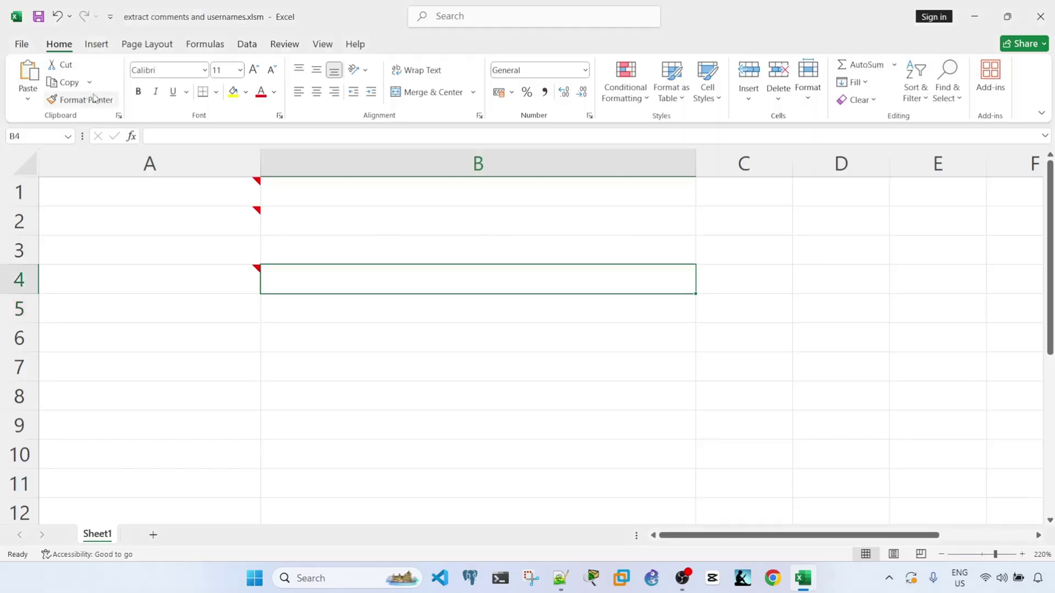
left_click(22, 44)
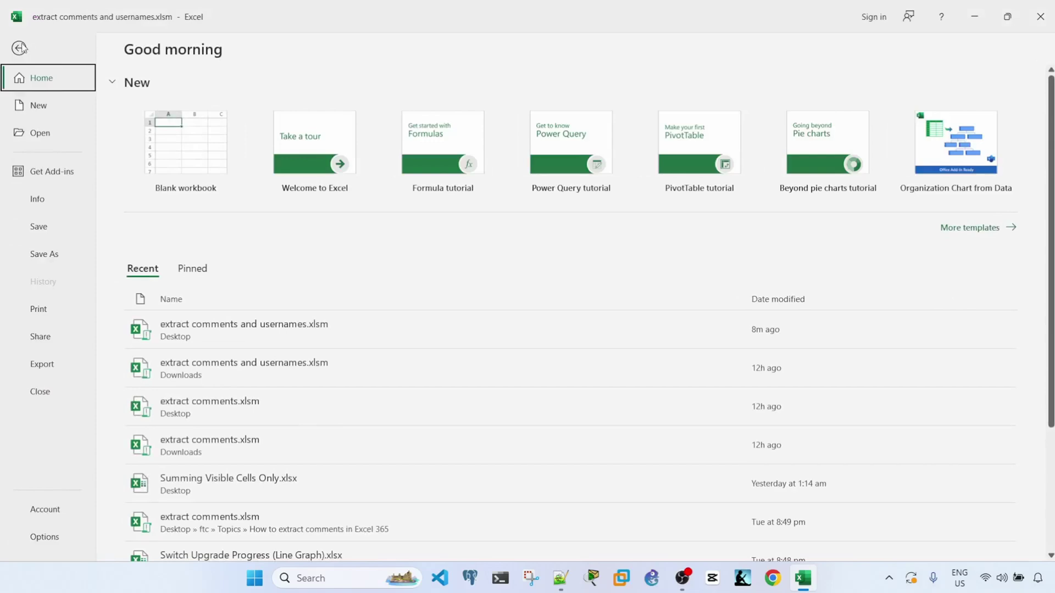
left_click(20, 47)
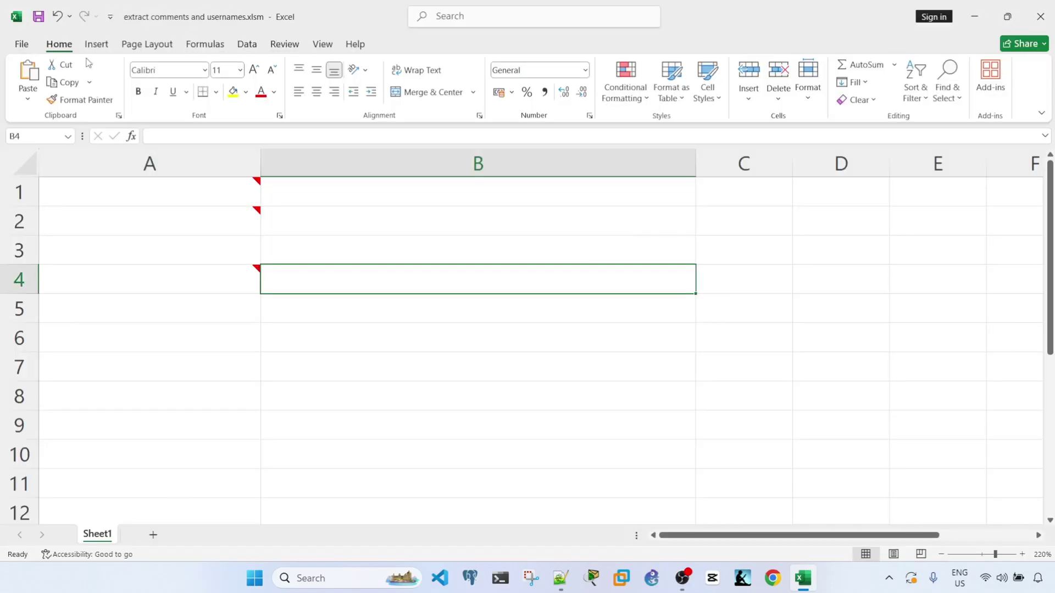
key("alt+Tab")
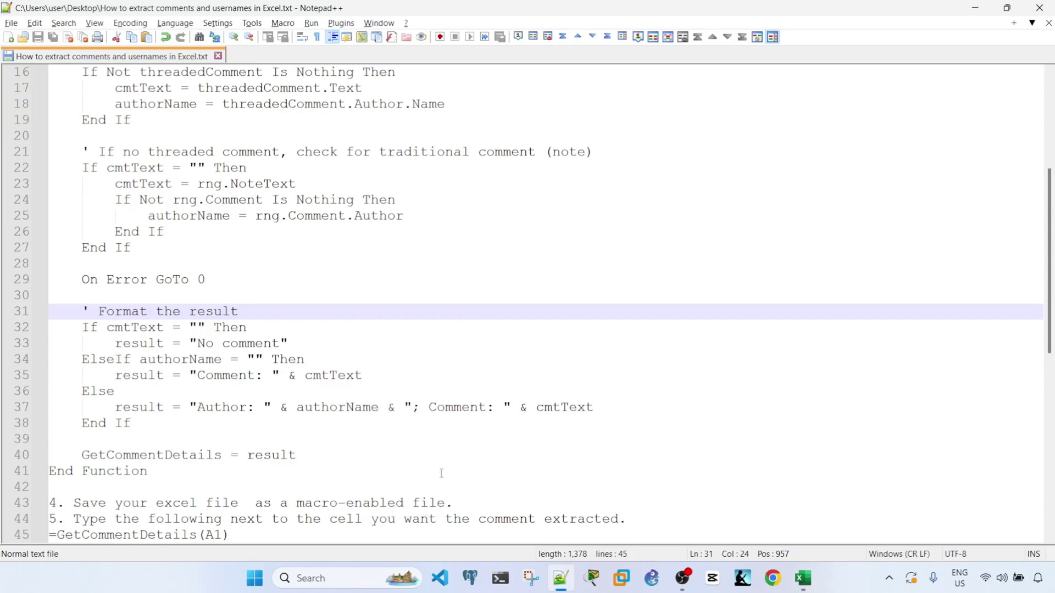
key("alt+Tab")
Save to the Desktop as macro-enabled 'extract comments and usernames.xlsm', replacing the existing file.
left_click(17, 44)
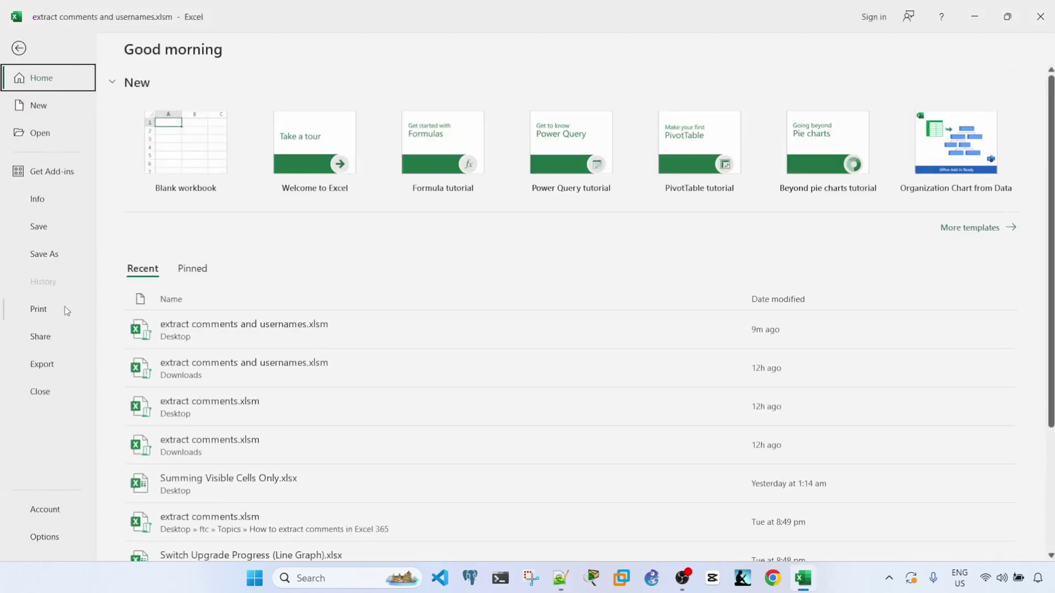
left_click(60, 256)
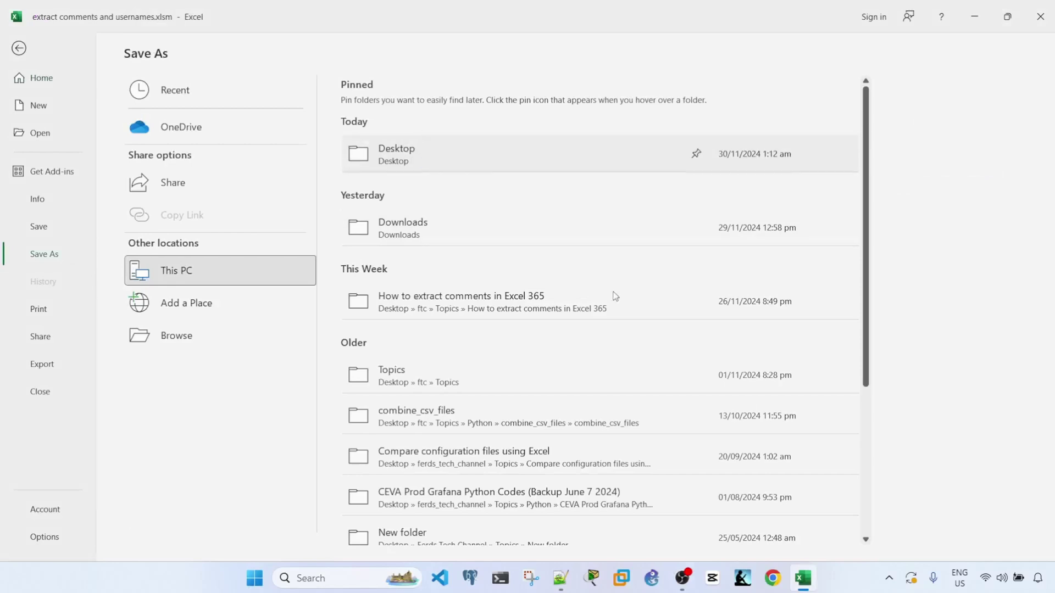
key("F12")
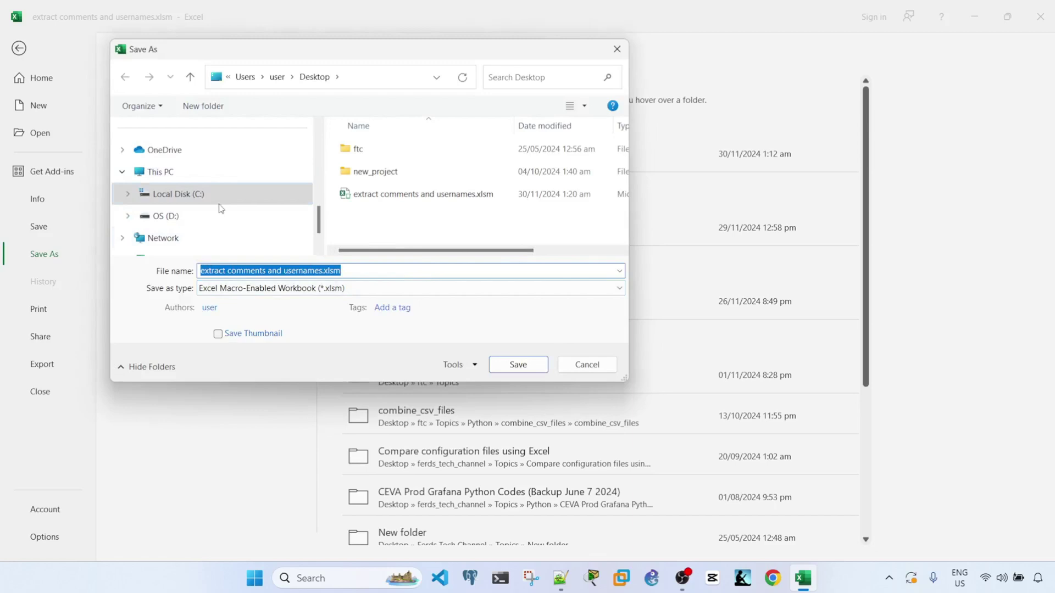
left_click_drag(321, 220, 324, 159)
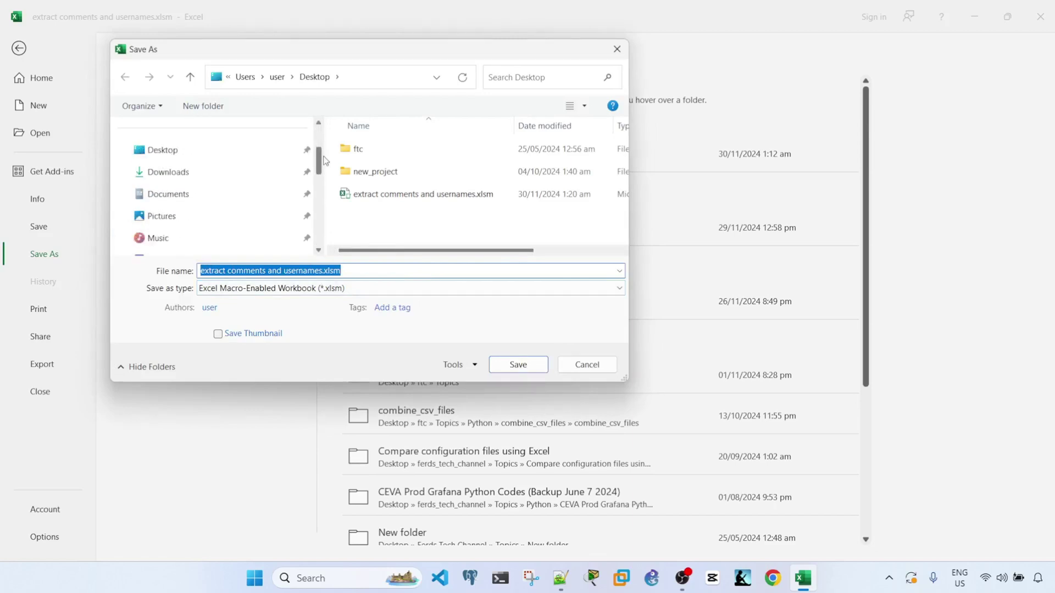
left_click(230, 147)
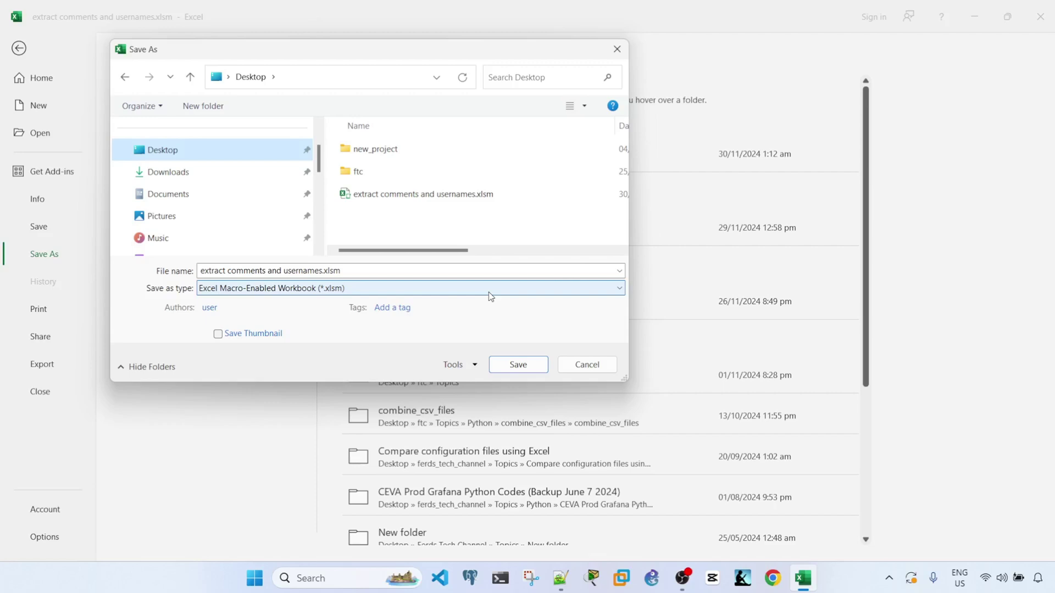
left_click(439, 201)
key("alt+Tab")
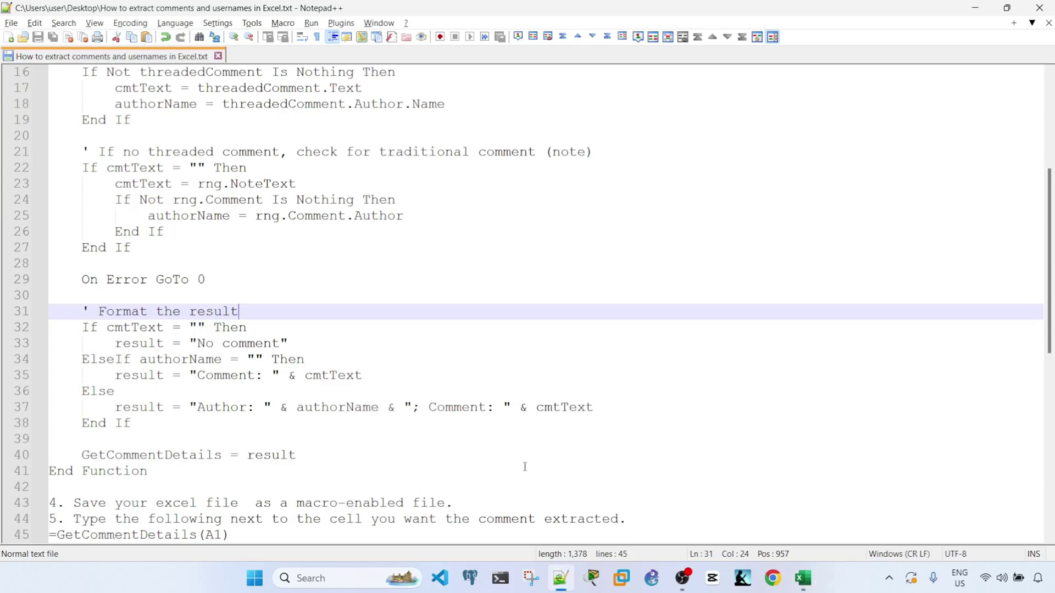
key("alt+Tab")
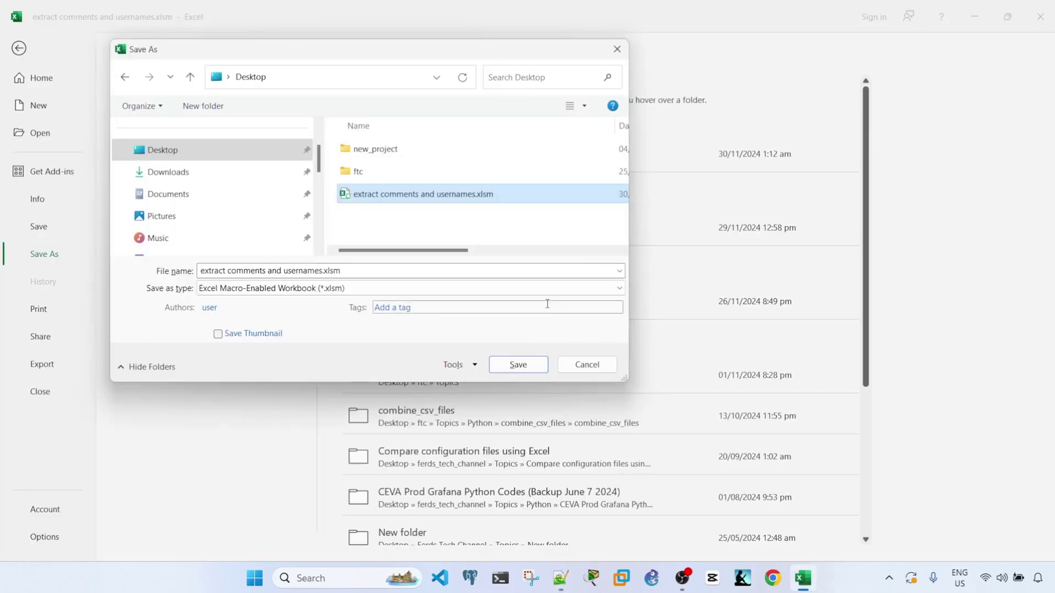
left_click(516, 365)
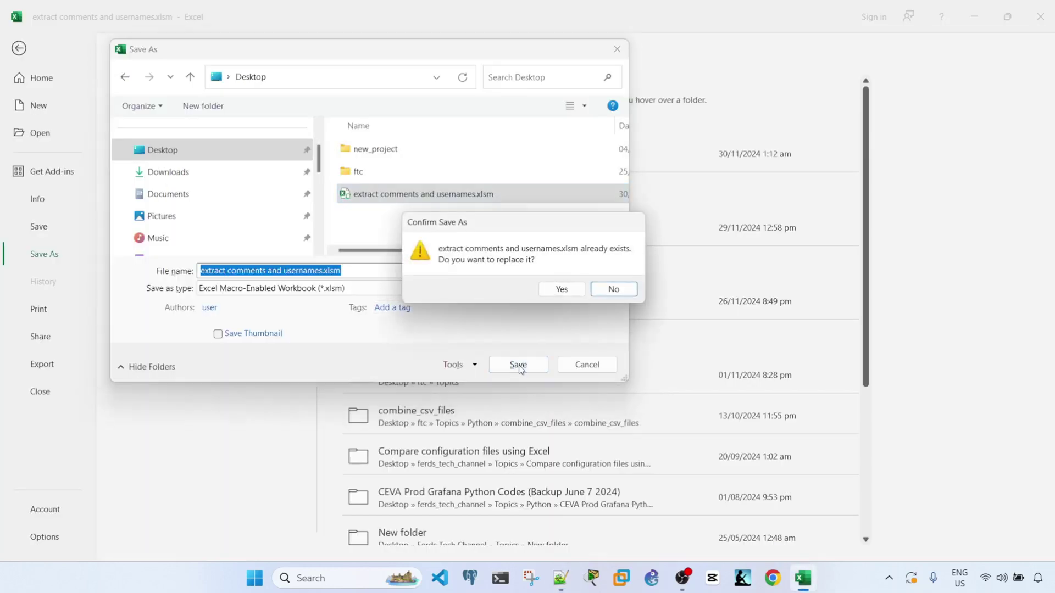
left_click(573, 293)
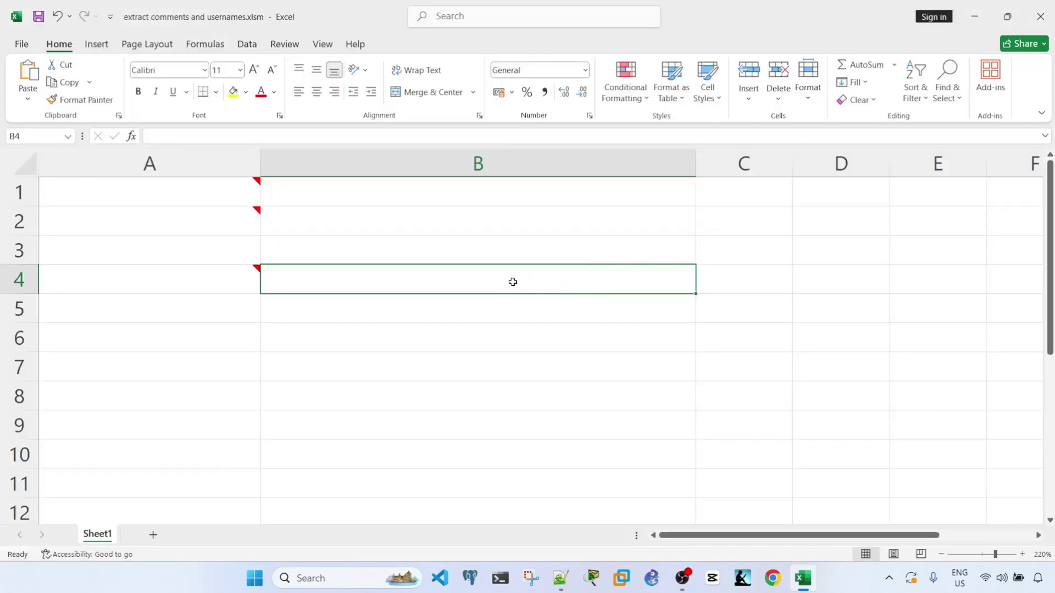
Insert 'and username' before 'extracted' on line 44 of the notes and save the file.
key("alt+Tab")
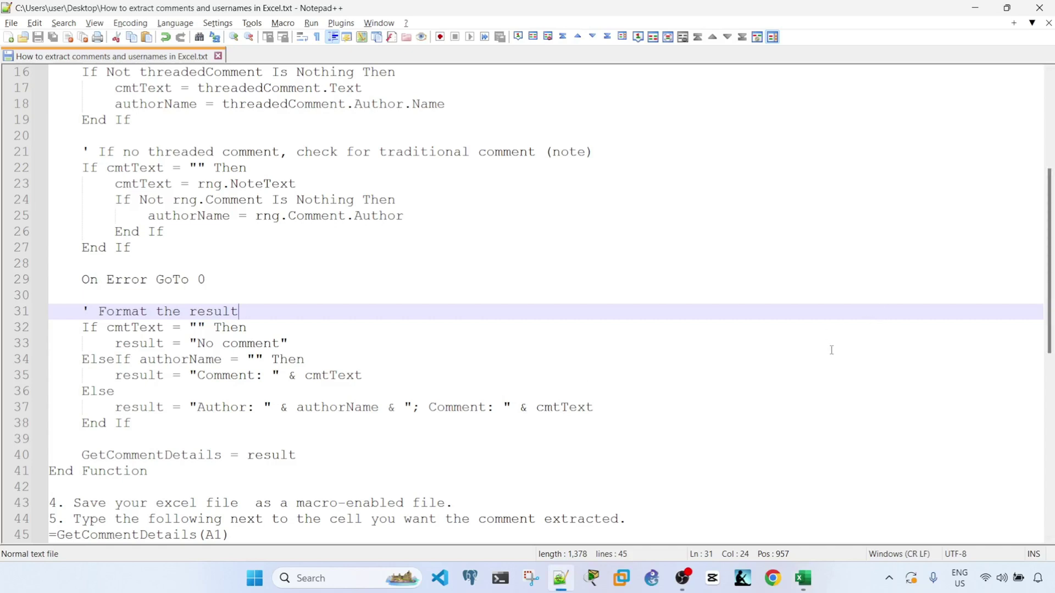
scroll(831, 350, "down", 6)
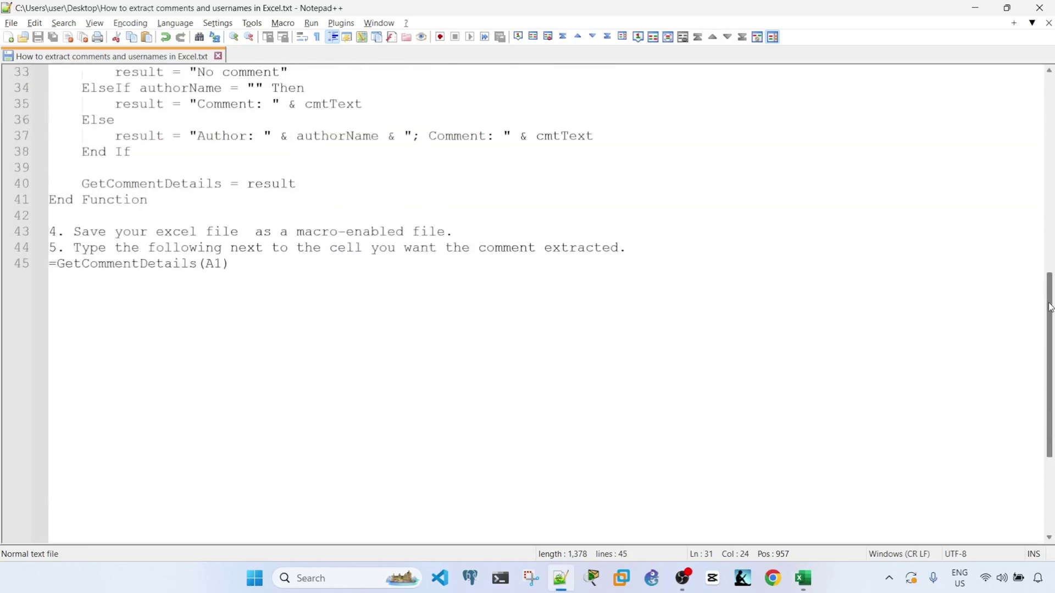
left_click(543, 247)
type("and username")
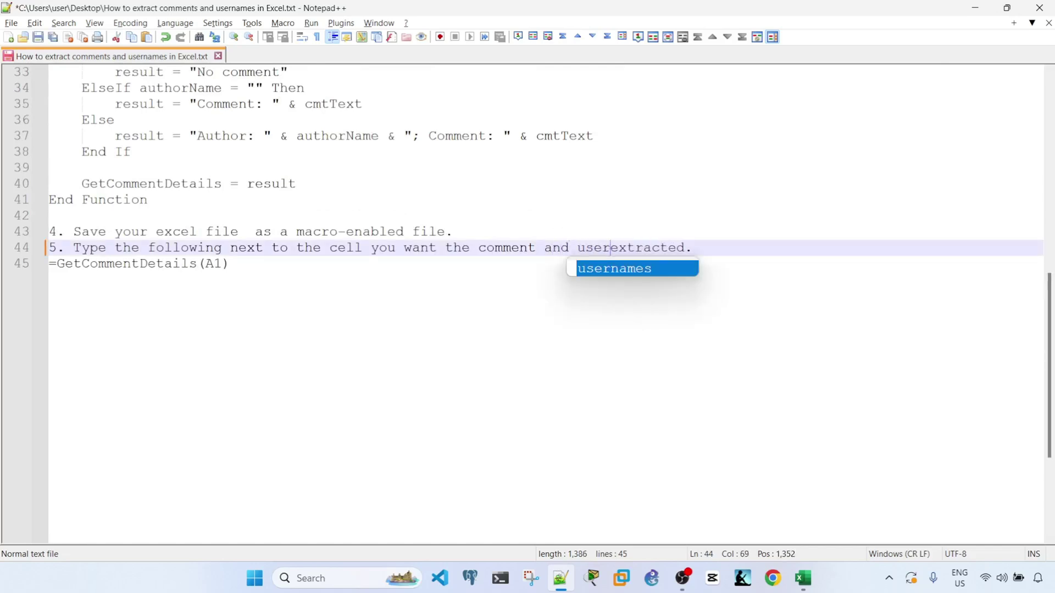
key("ctrl+s")
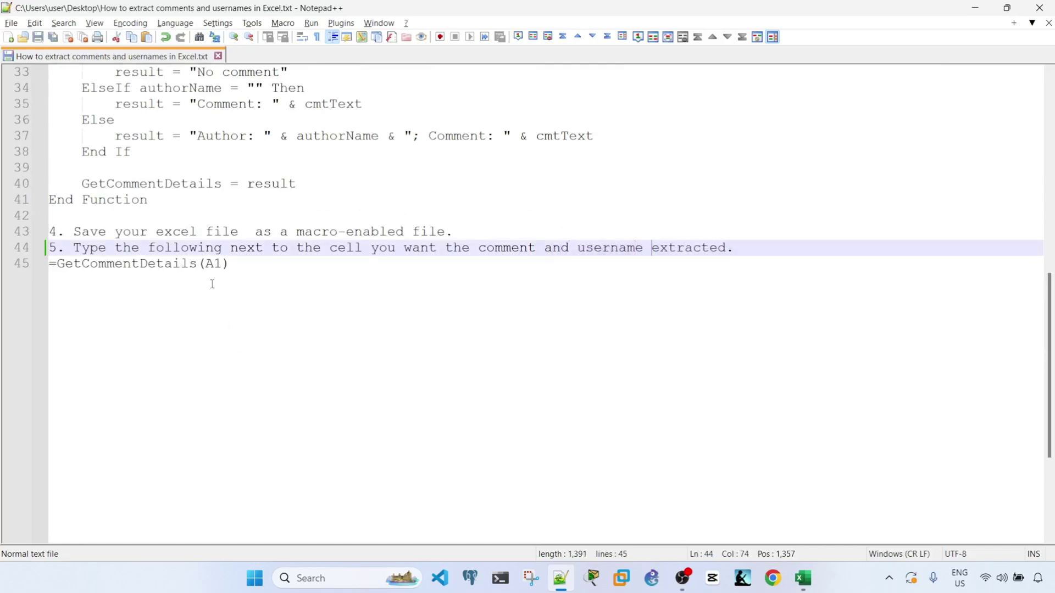
left_click_drag(237, 264, 34, 268)
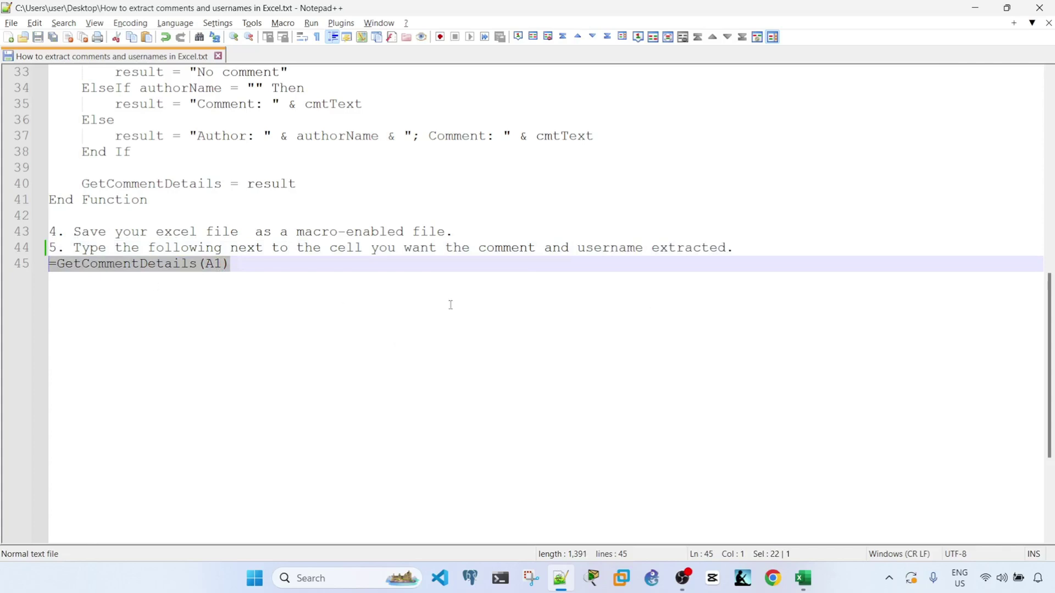
key("alt+Tab")
left_click(392, 198)
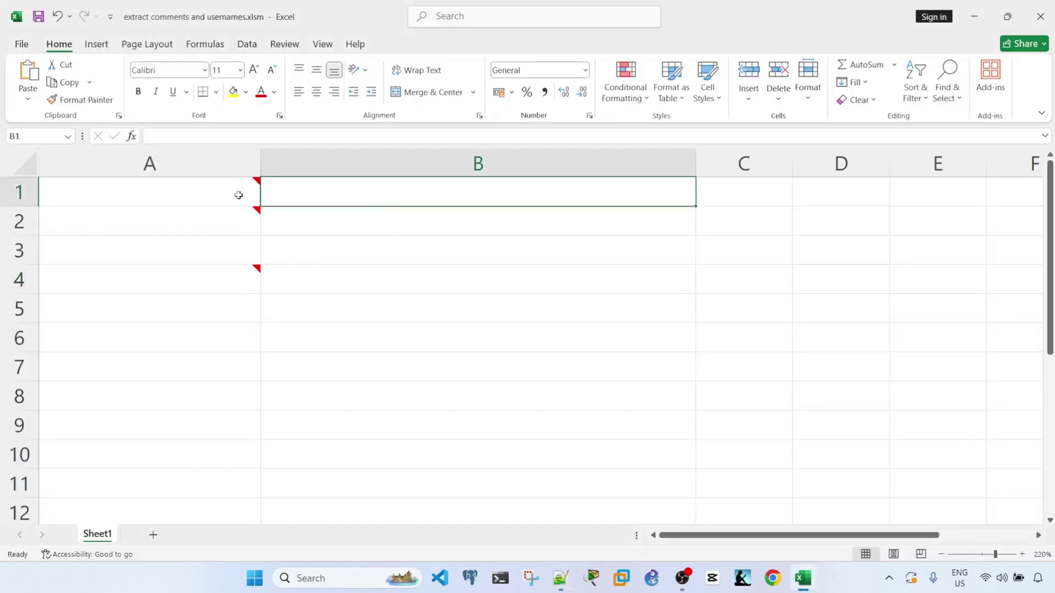
left_click(181, 184)
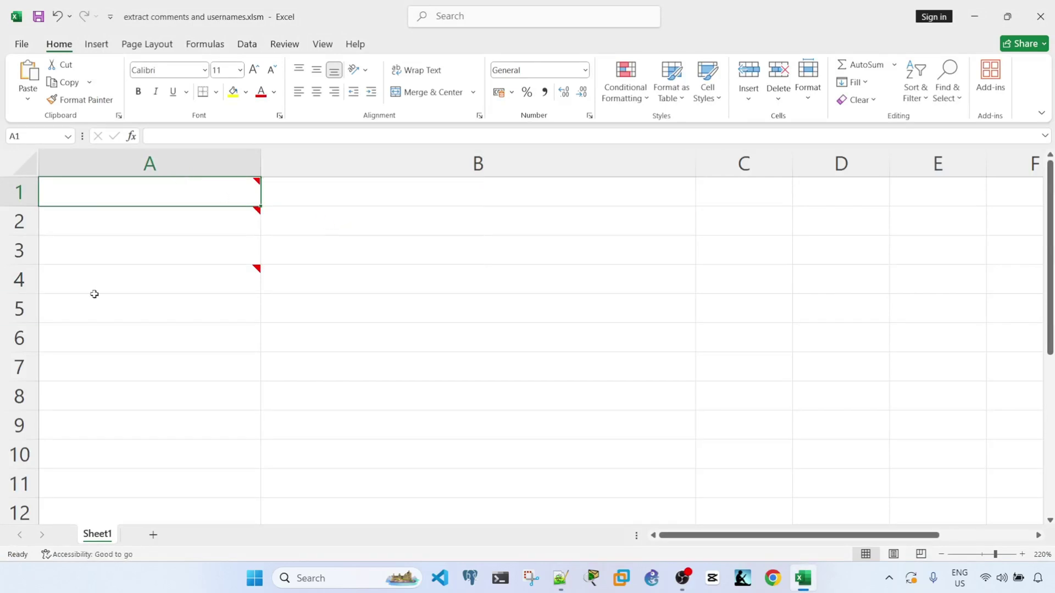
left_click(214, 222)
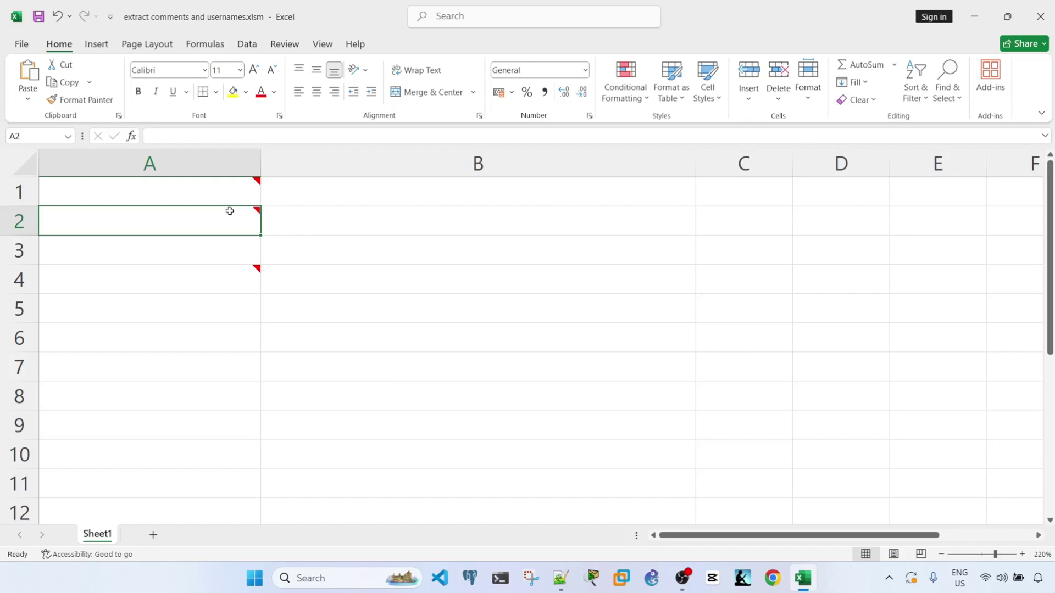
mouse_move(237, 216)
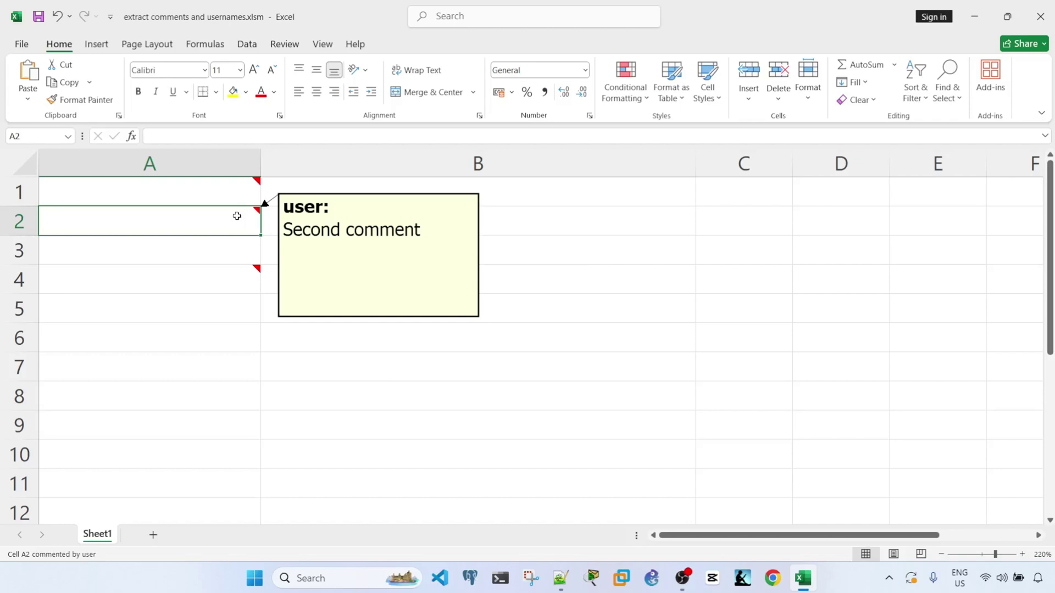
left_click(240, 251)
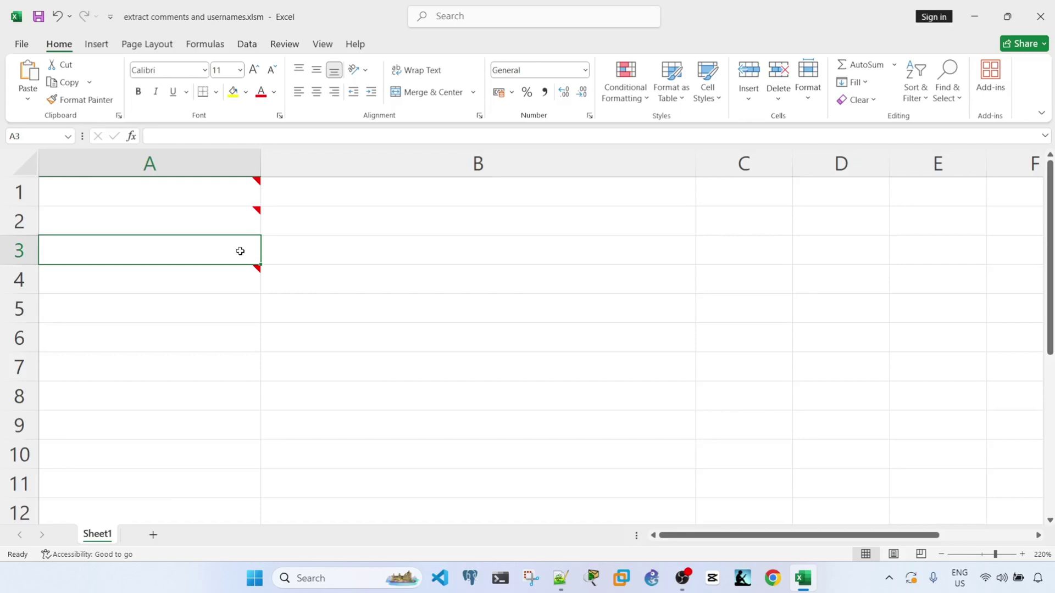
left_click(245, 271)
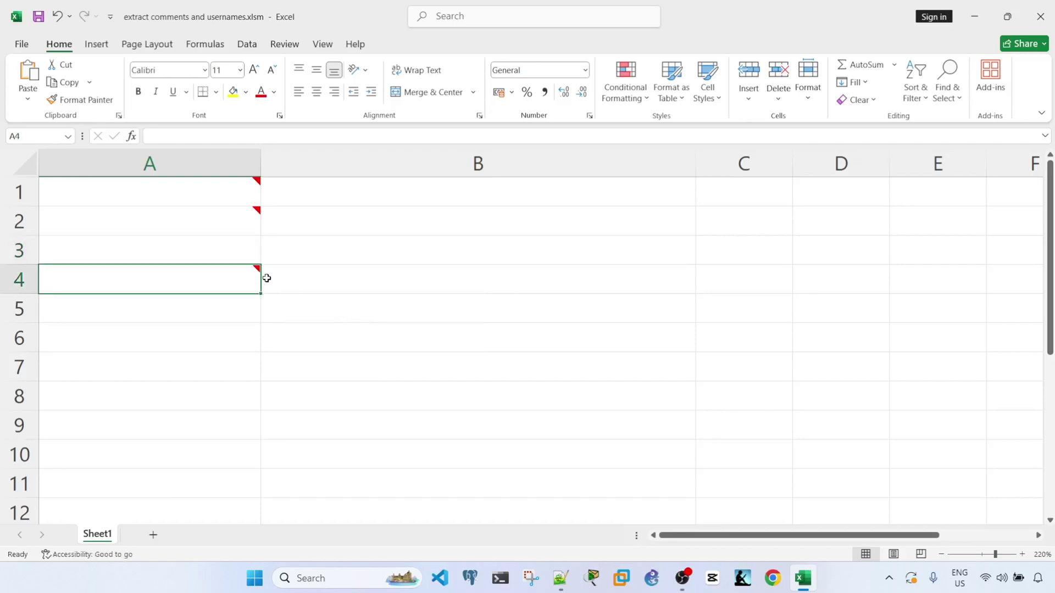
left_click(354, 192)
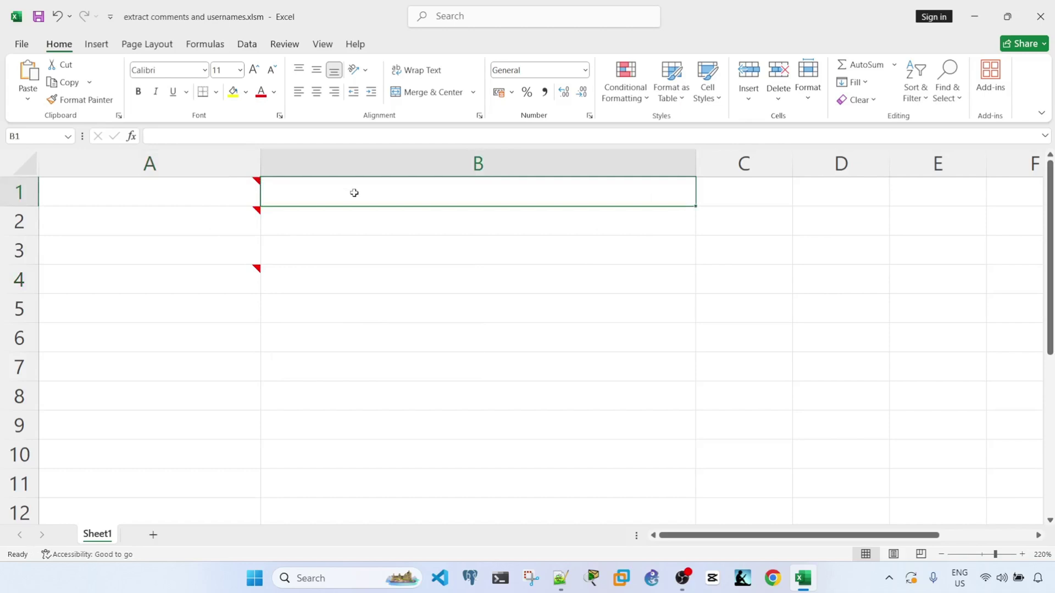
Enter =GetCommentDetails(A1) in B1 and fill it down through B4.
type("=get")
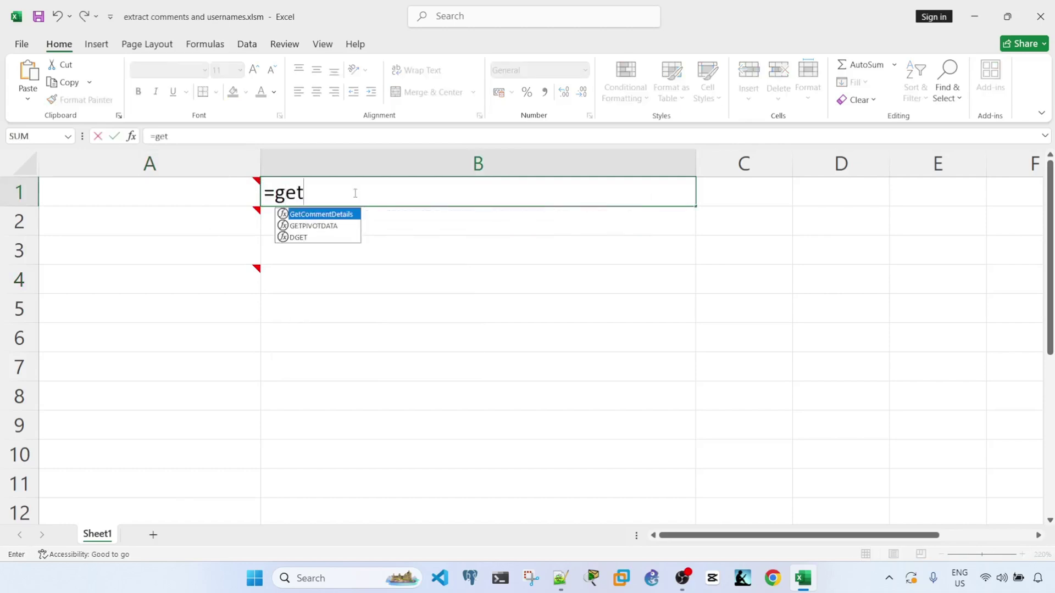
double_click(329, 215)
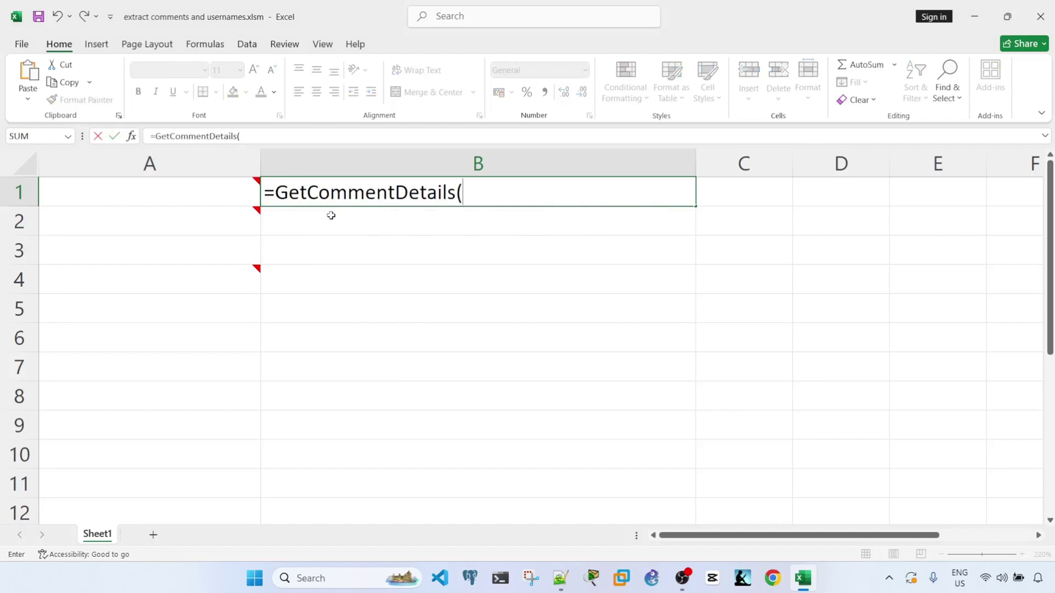
left_click(210, 194)
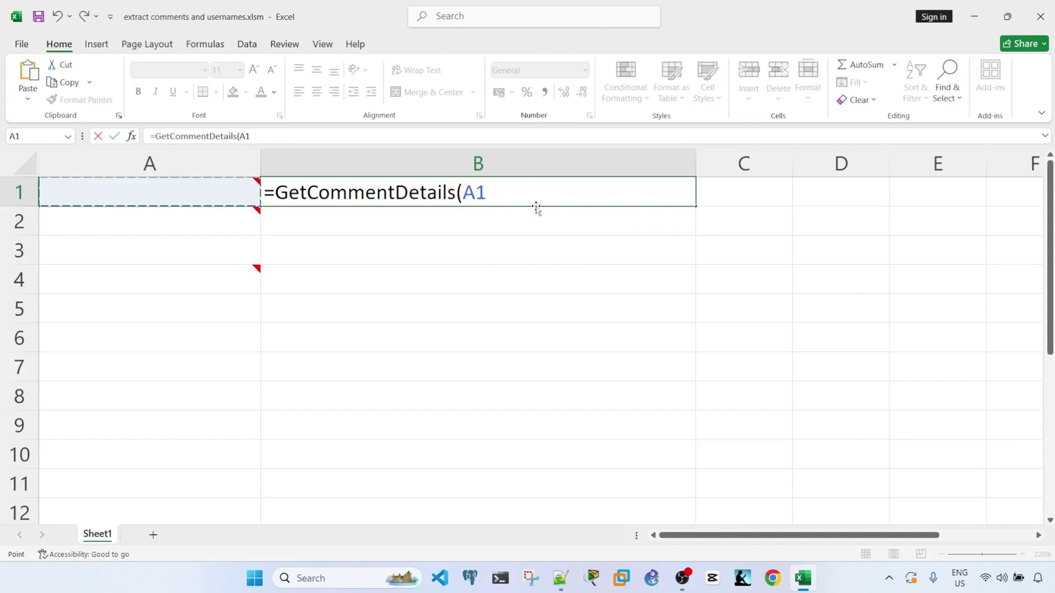
key("ctrl+Return")
left_click_drag(696, 206, 691, 292)
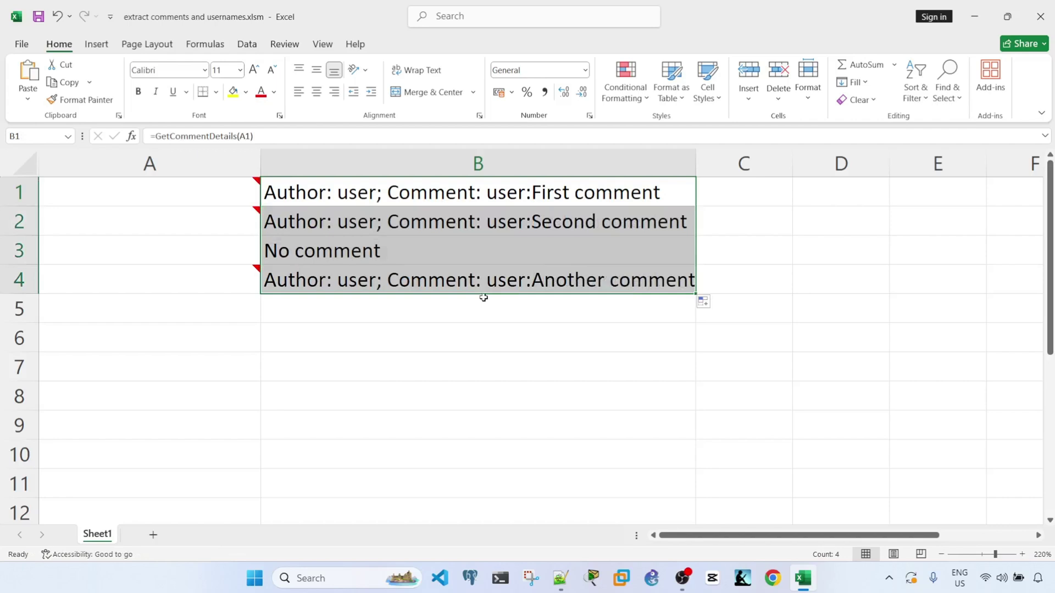
left_click(490, 306)
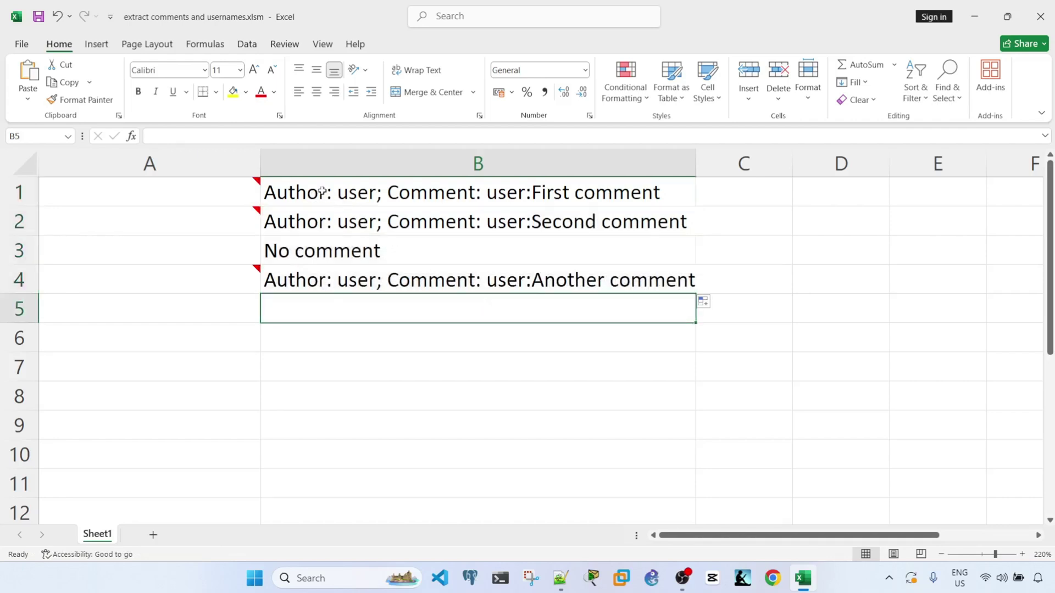
left_click(449, 197)
double_click(450, 196)
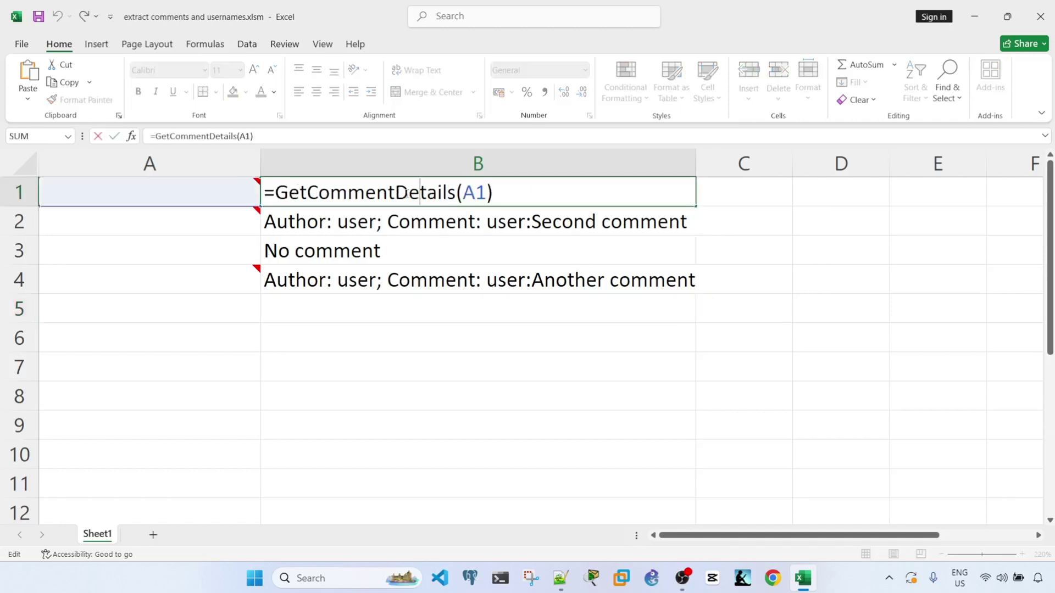
left_click(459, 279)
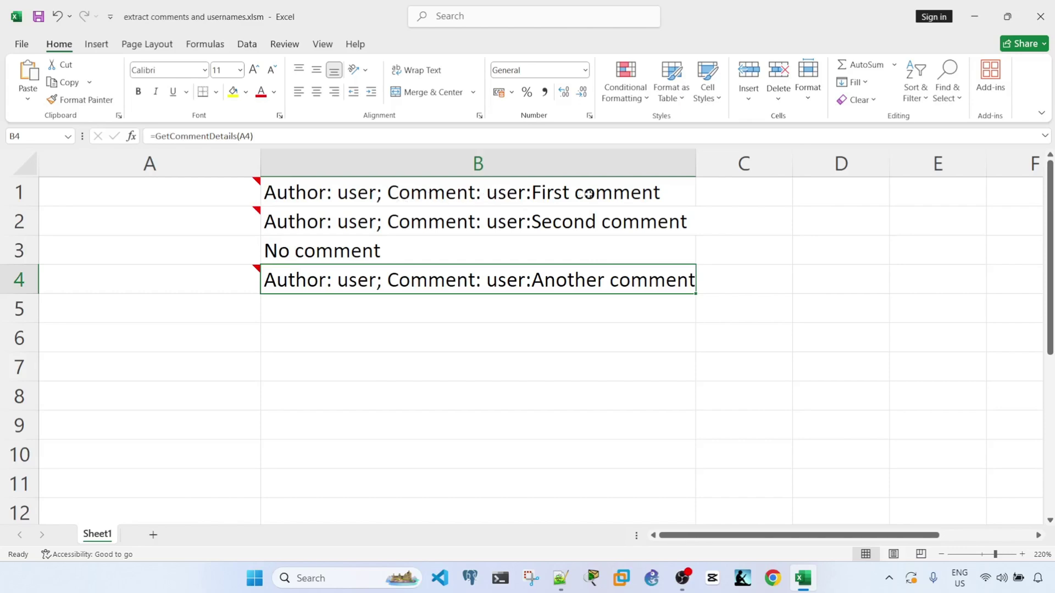
key("alt+Tab")
scroll(497, 310, "up", 10)
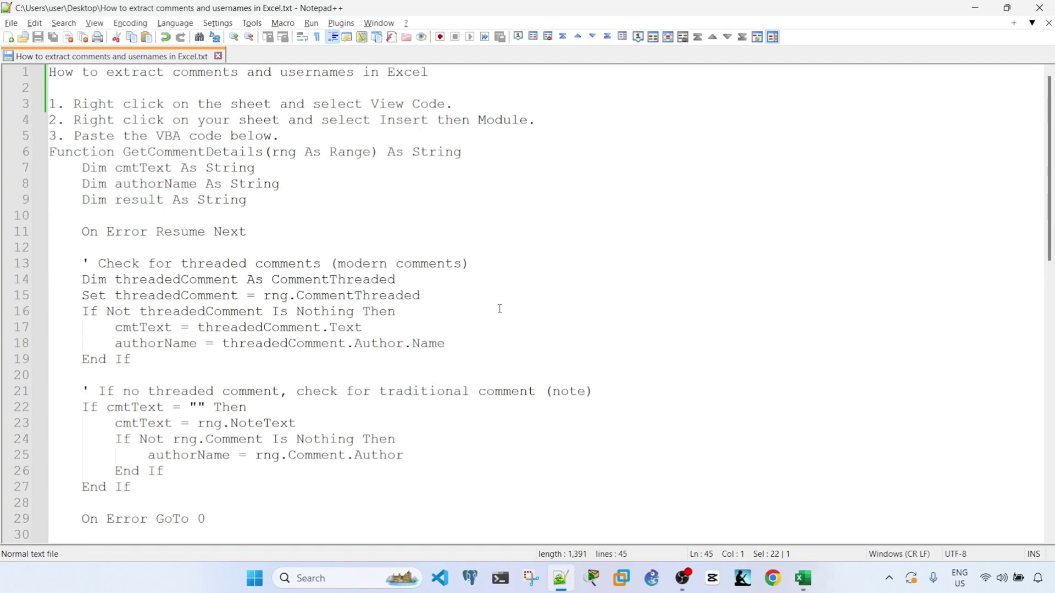
key("alt+Tab")
left_click(404, 347)
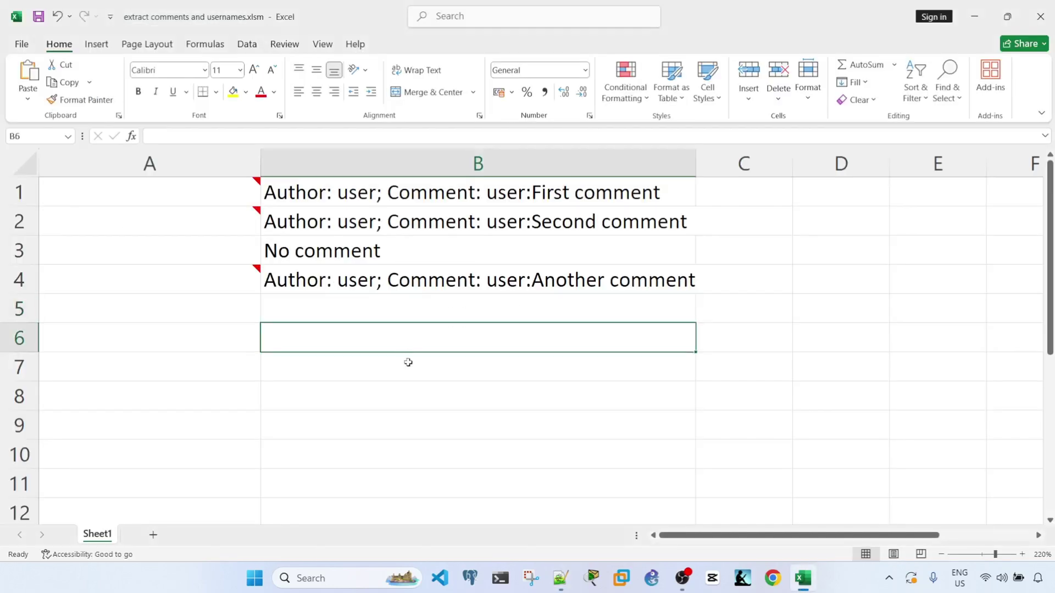